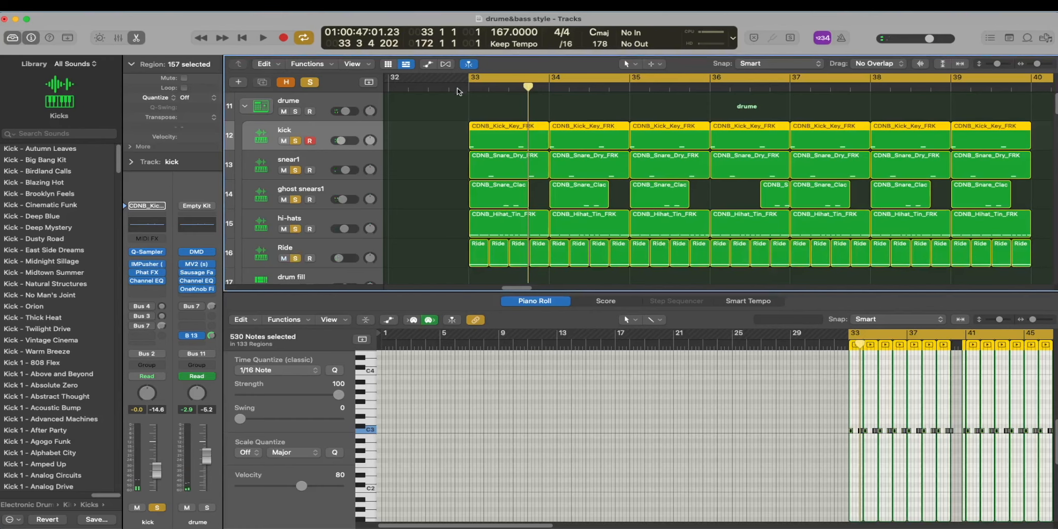
Play the soloed drum tracks from bar 33 and solo the Crach track along with them.
left_click(463, 90)
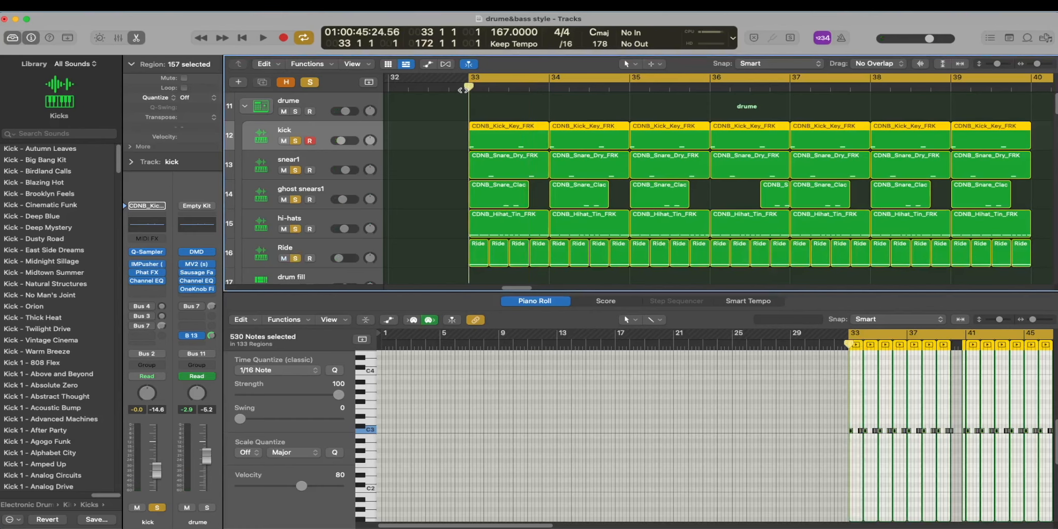
key("space")
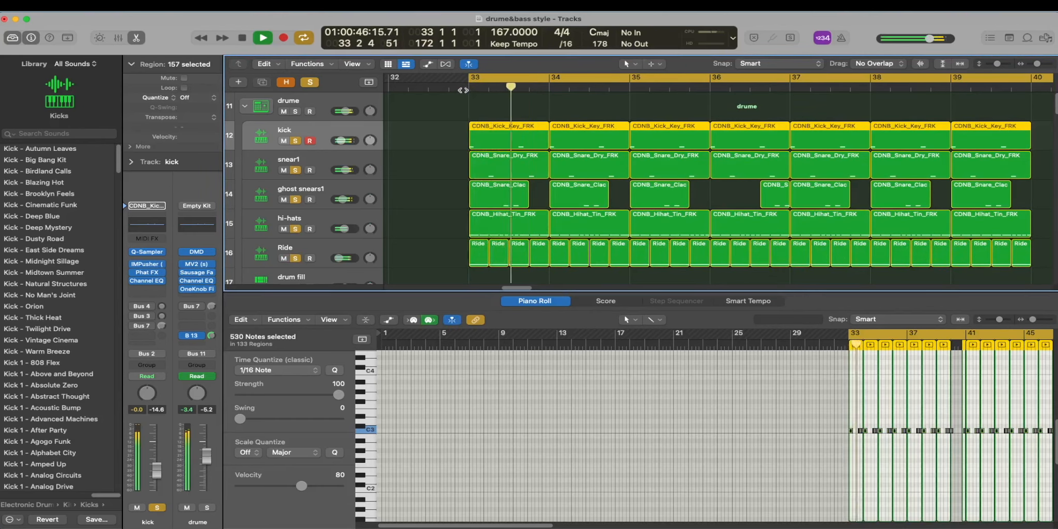
scroll(473, 114, "down", 2)
scroll(473, 114, "down", 5)
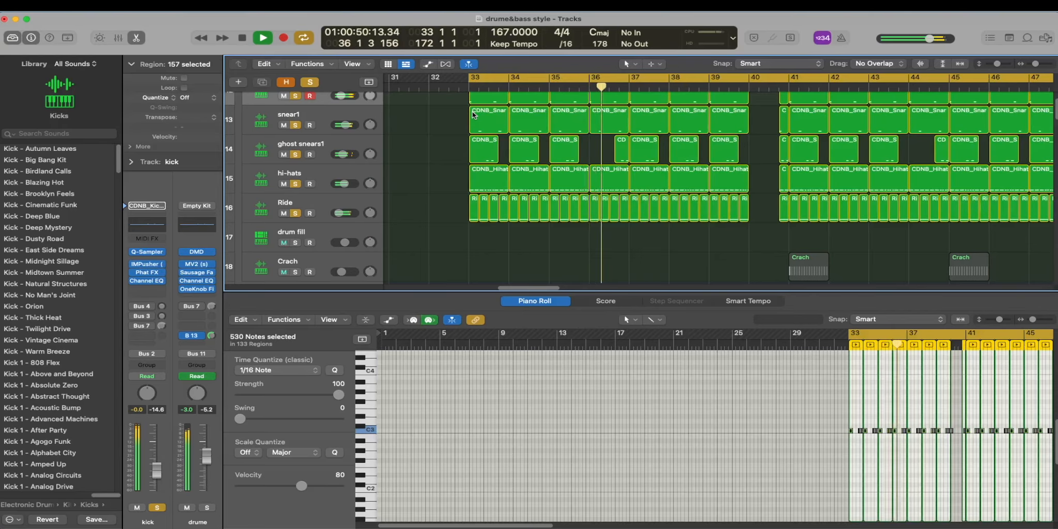
scroll(473, 113, "up", 2)
scroll(473, 112, "down", 4)
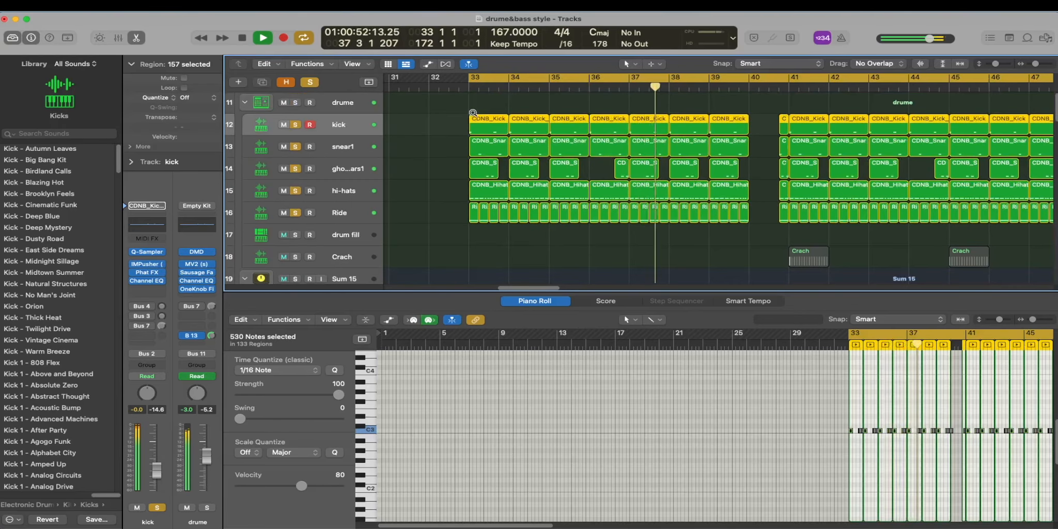
scroll(473, 114, "down", 3)
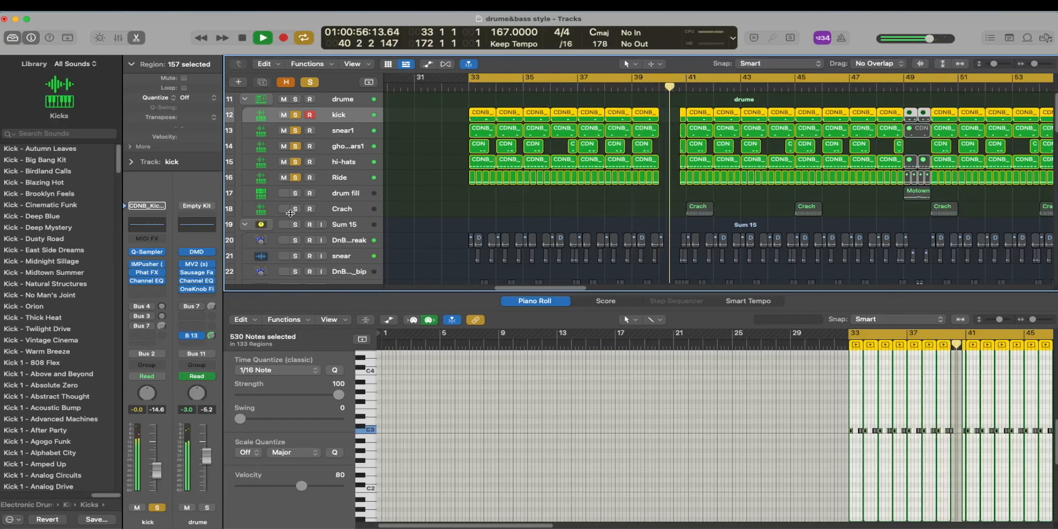
left_click(296, 214)
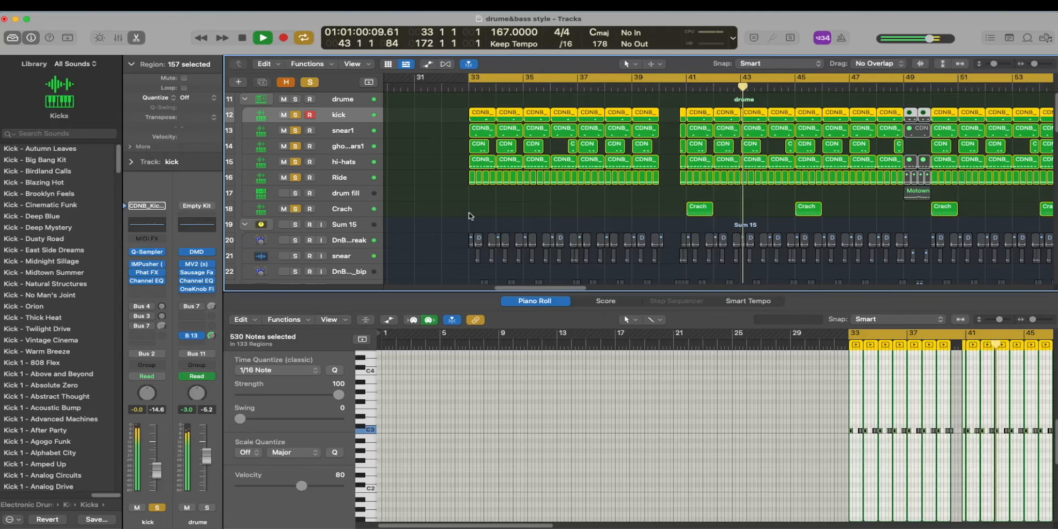
Add the DnB break and snear tracks of the Sum 15 stack to the solo, restarting playback from the cycle start.
scroll(471, 216, "down", 3)
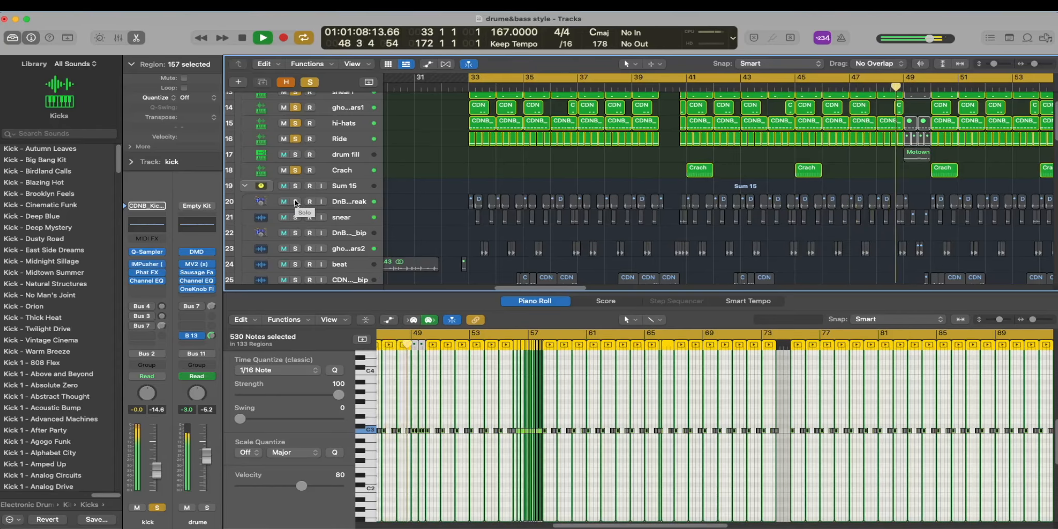
key("space")
left_click(296, 201)
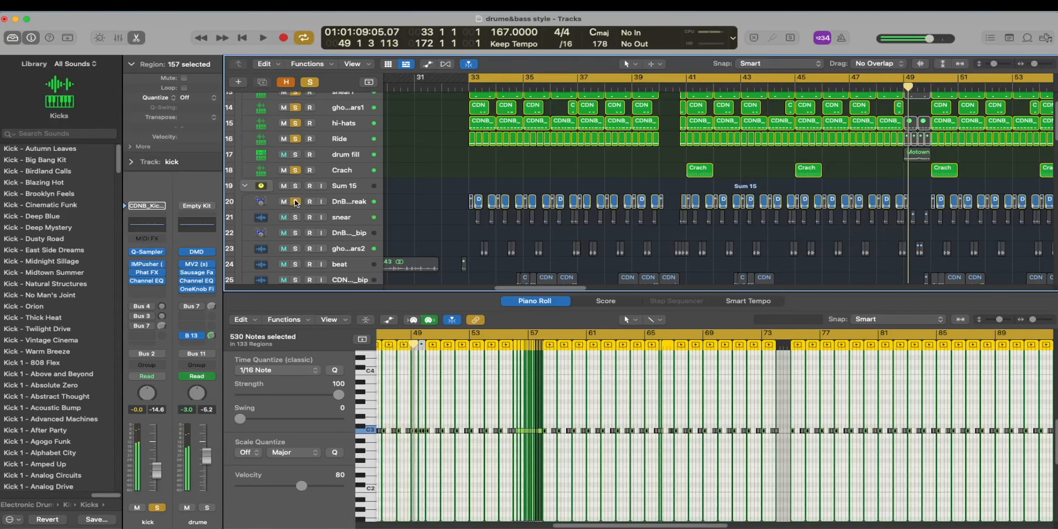
key("space")
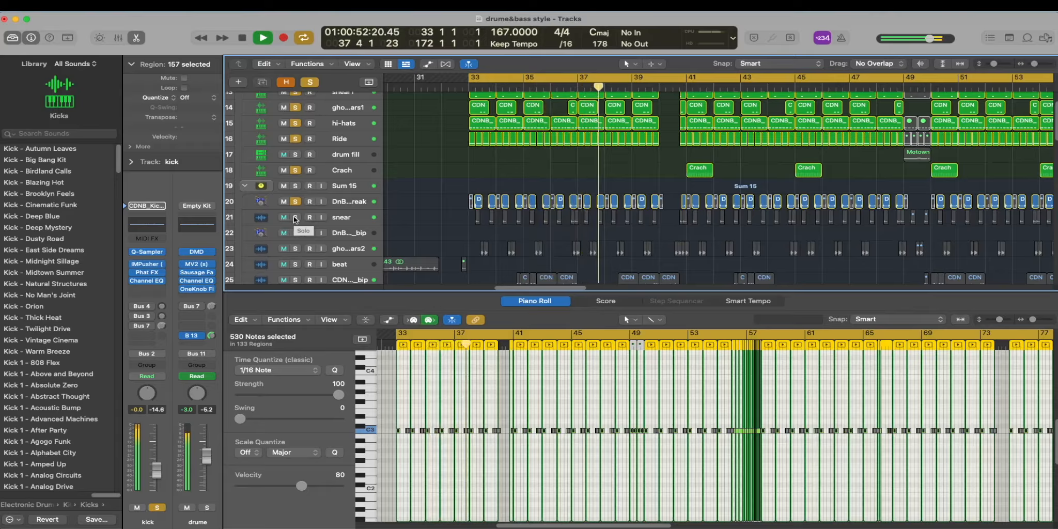
left_click(295, 217)
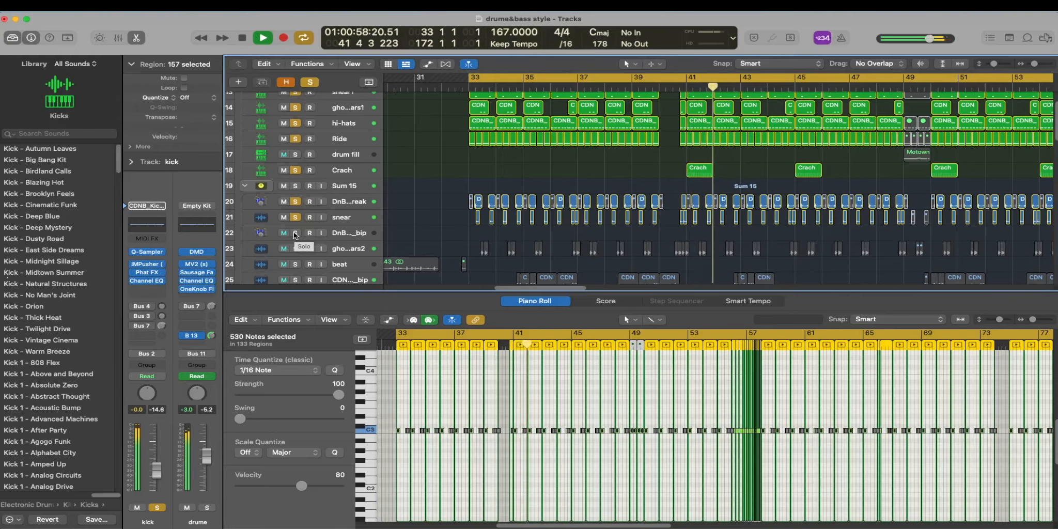
Solo the second ghost snares track and the CDN bip track in the Sum 15 stack while the drums play.
scroll(295, 235, "down", 1)
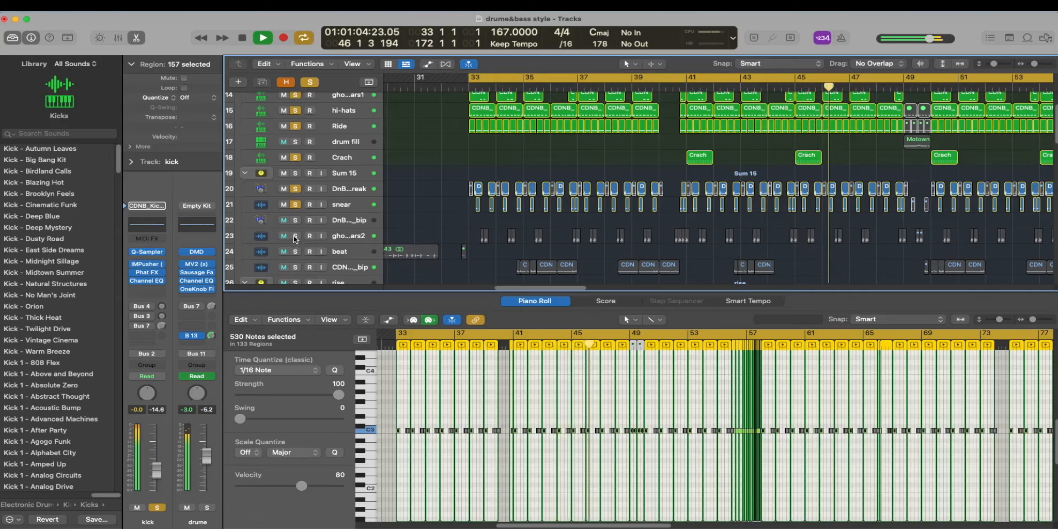
left_click(295, 236)
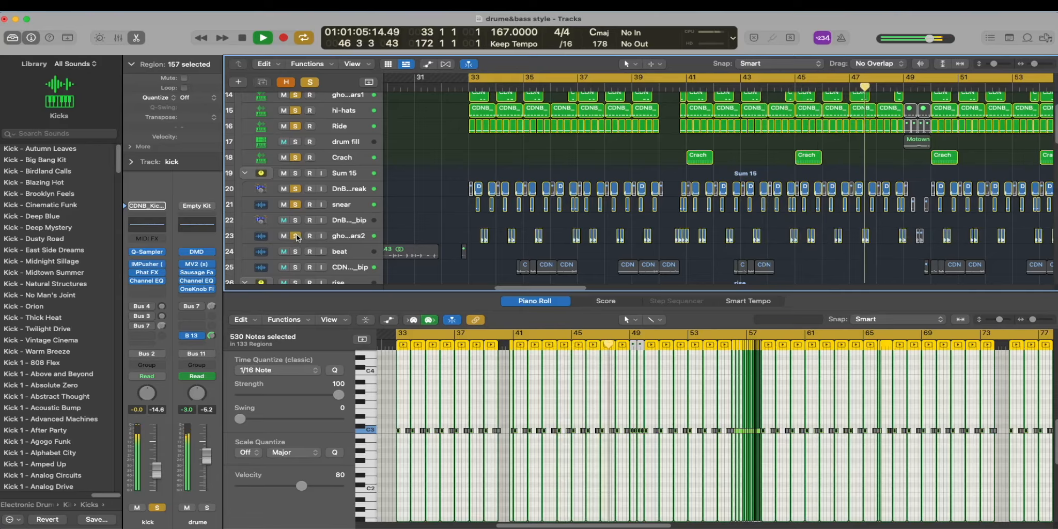
key("space")
key("space")
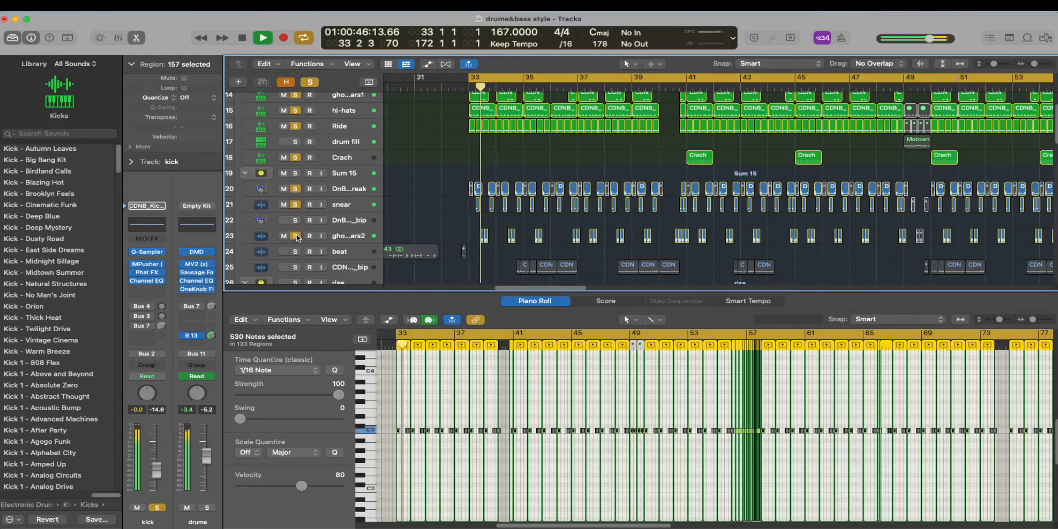
scroll(296, 237, "down", 1)
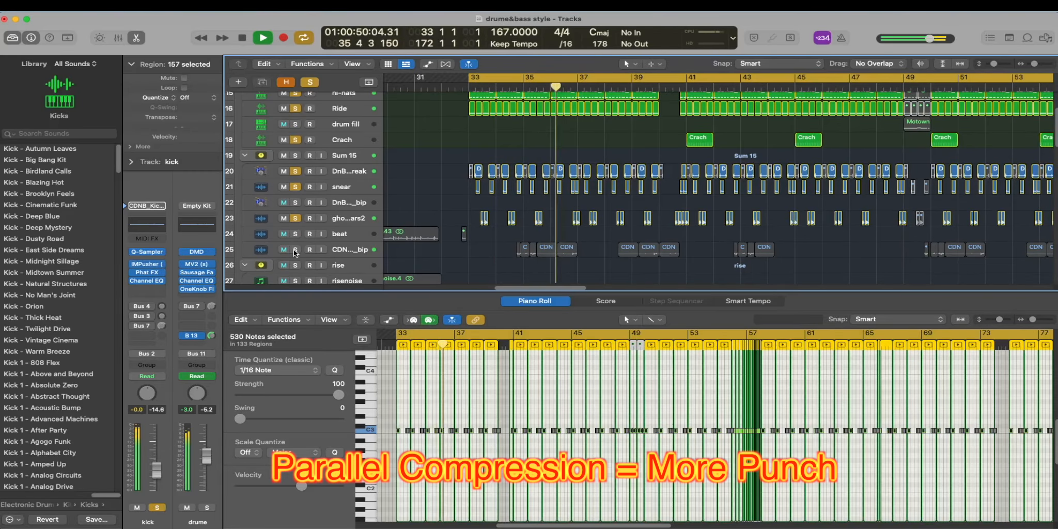
left_click(295, 251)
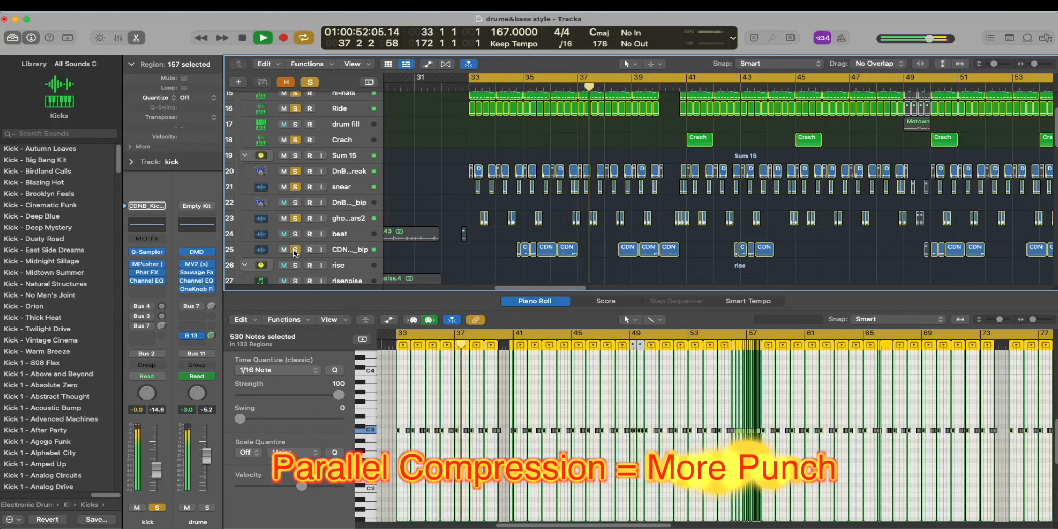
left_click(295, 250)
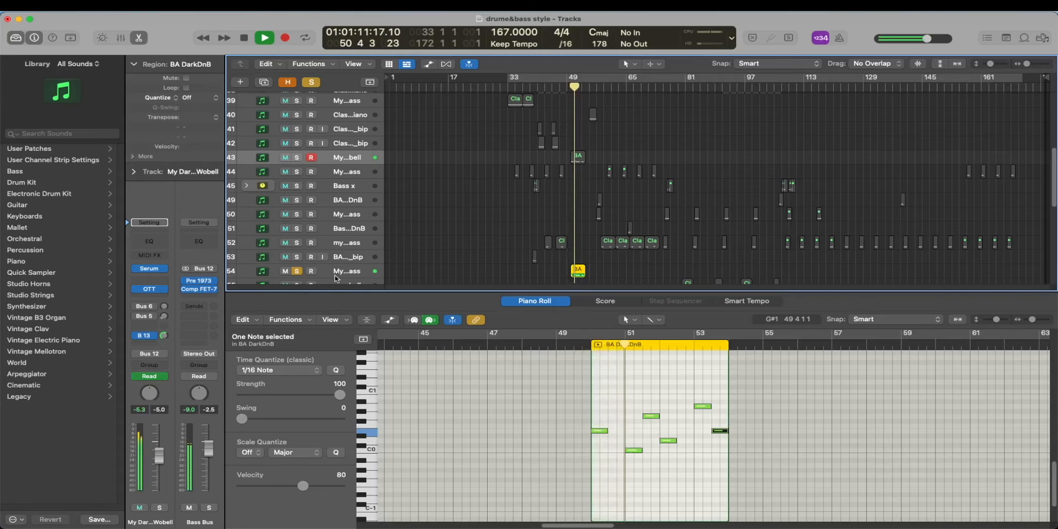
Open Serum on the My Dark Sub Bass track and play the part from just before bar 49.
left_click(351, 274)
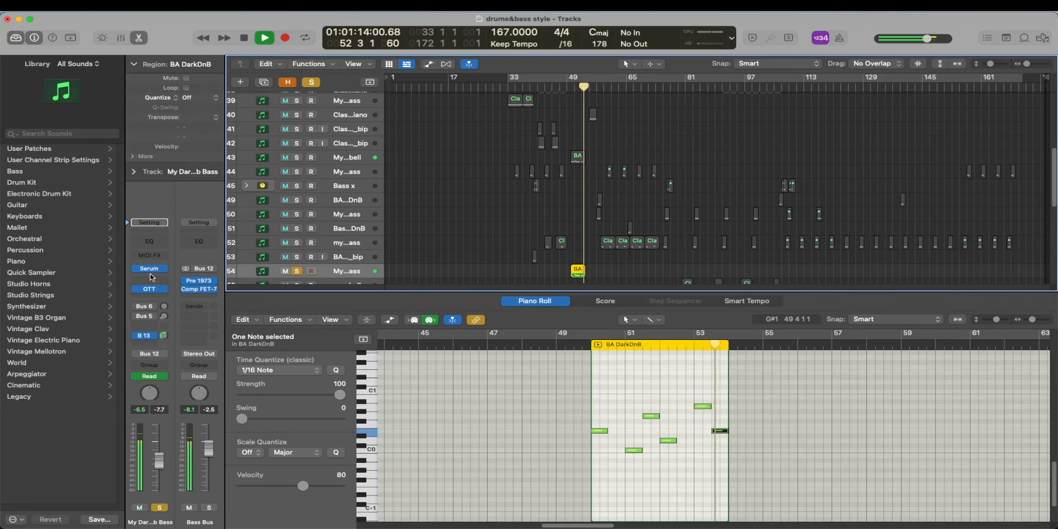
key("space")
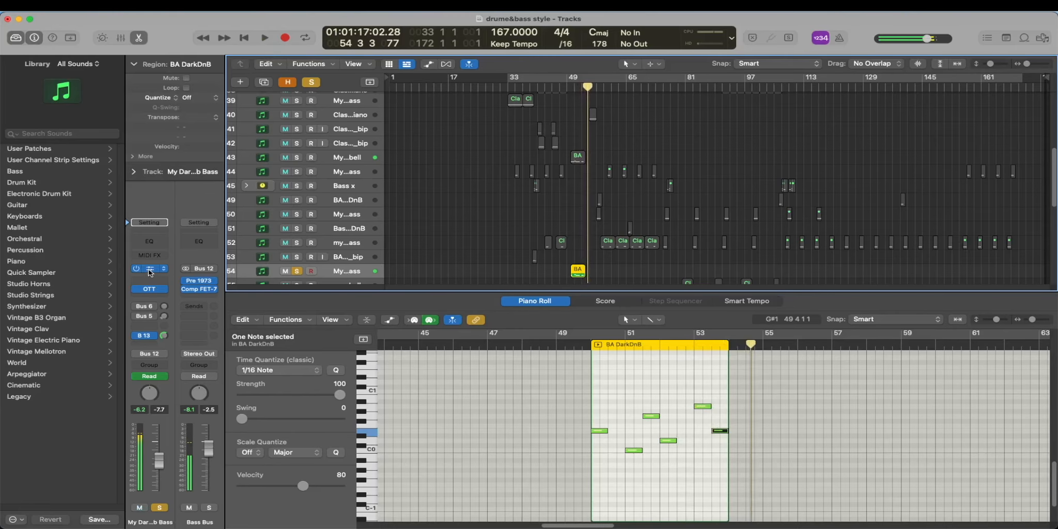
key("v")
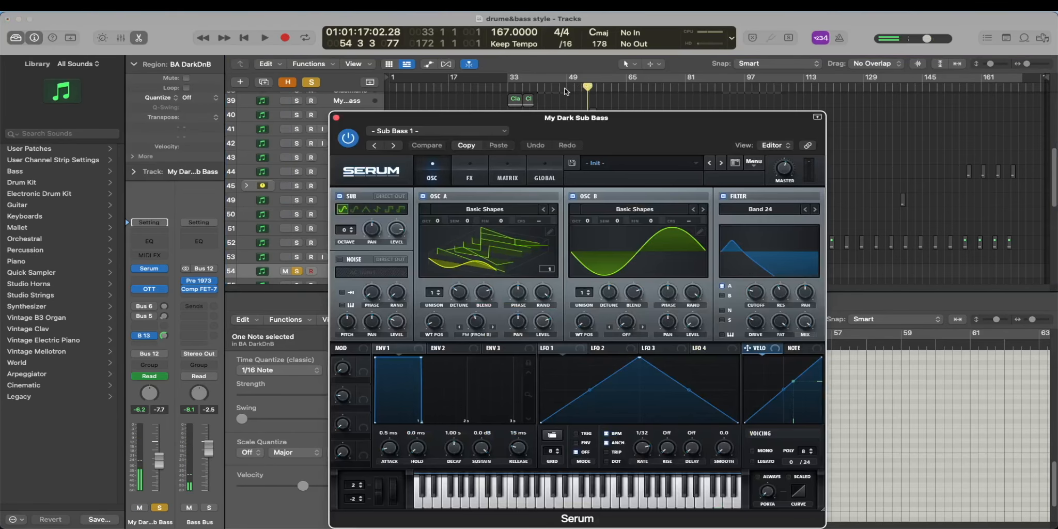
left_click(565, 92)
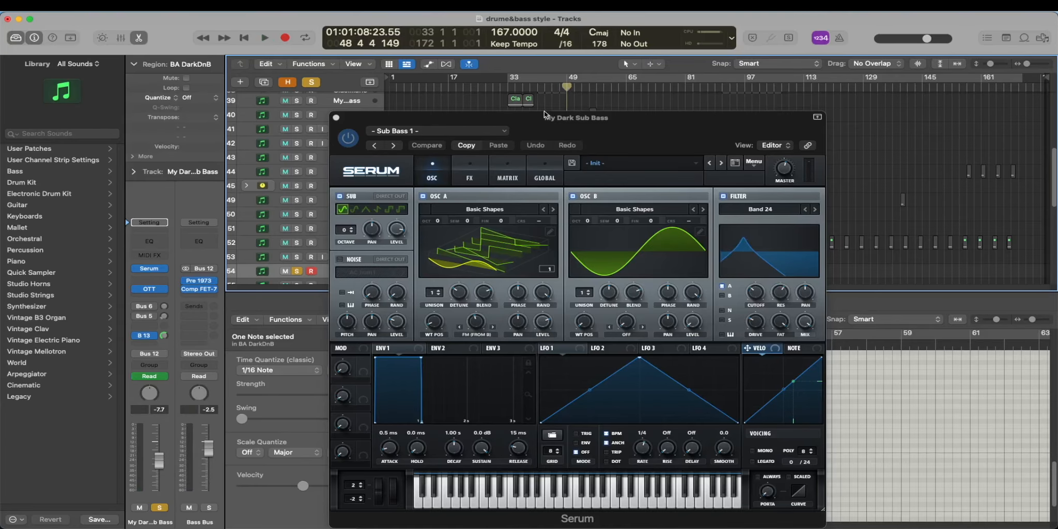
left_click_drag(544, 119, 535, 90)
key("space")
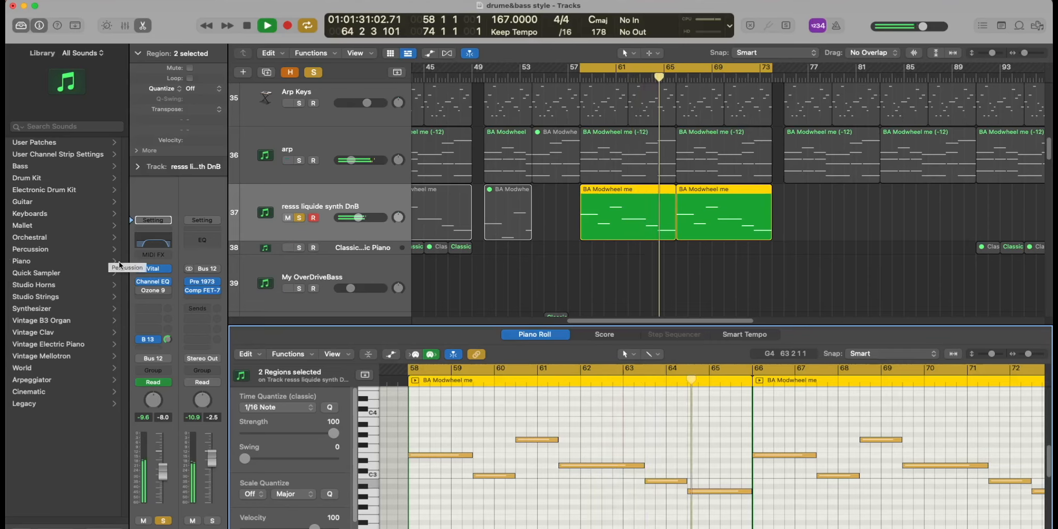
Examine the Vital patch and Channel EQ of the resss liquide synth DnB track while listening to its part.
key("space")
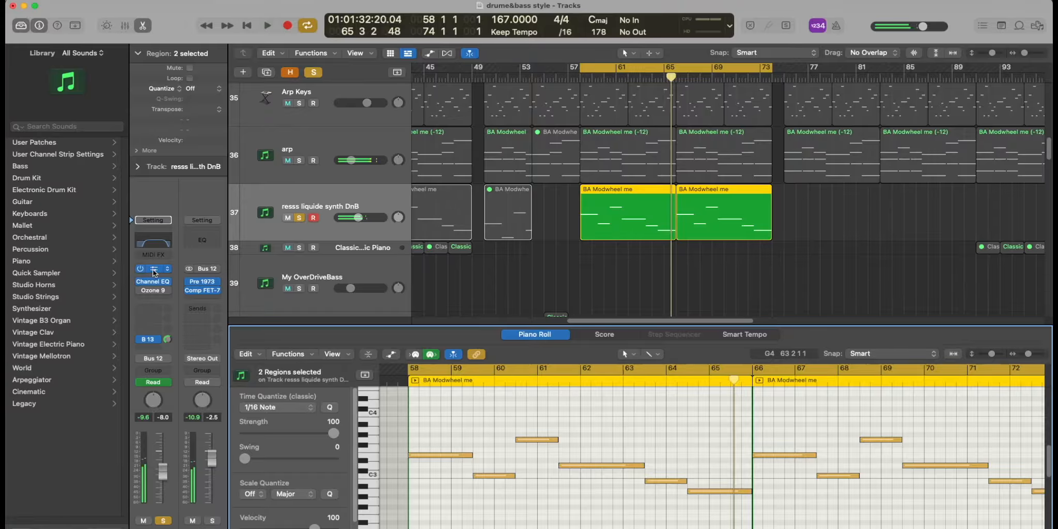
left_click(154, 273)
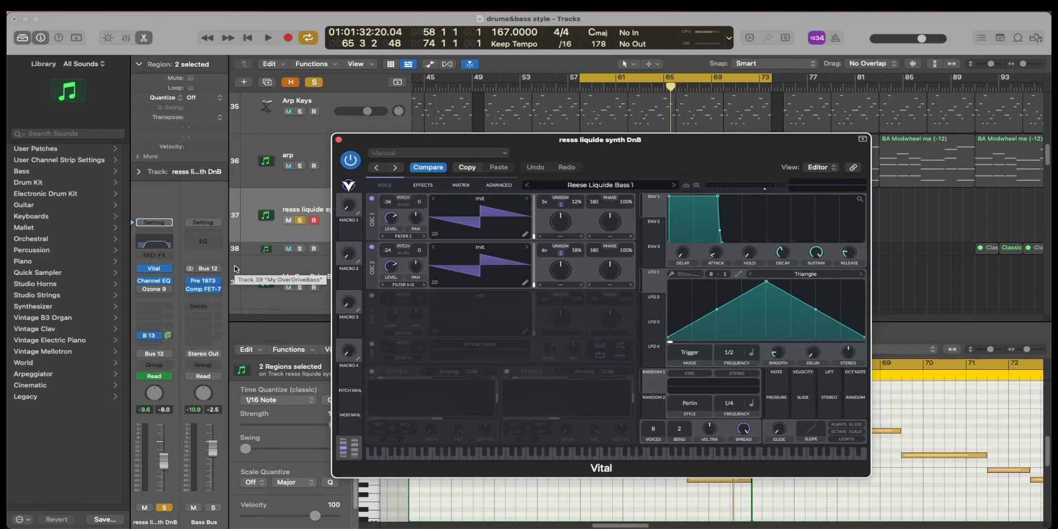
left_click(153, 281)
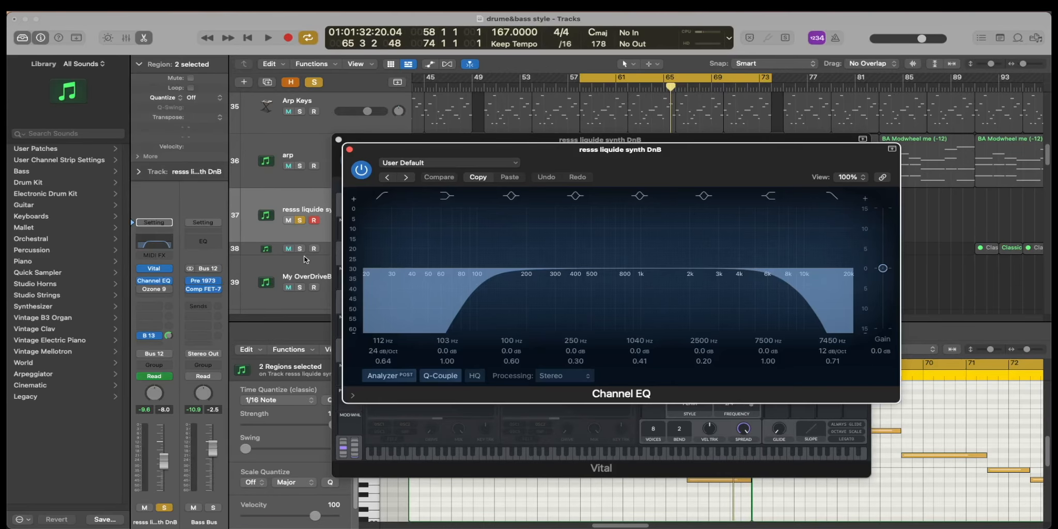
key("space")
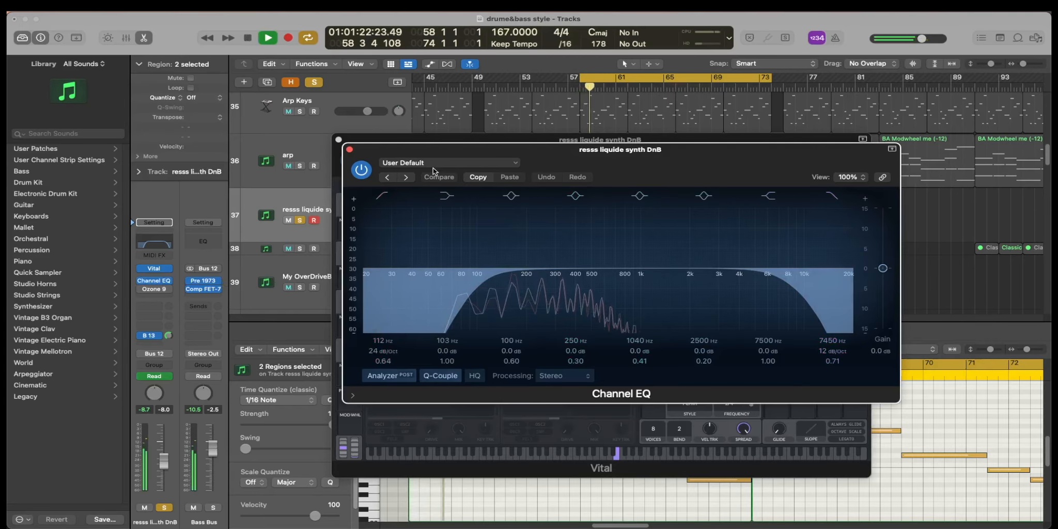
left_click(349, 150)
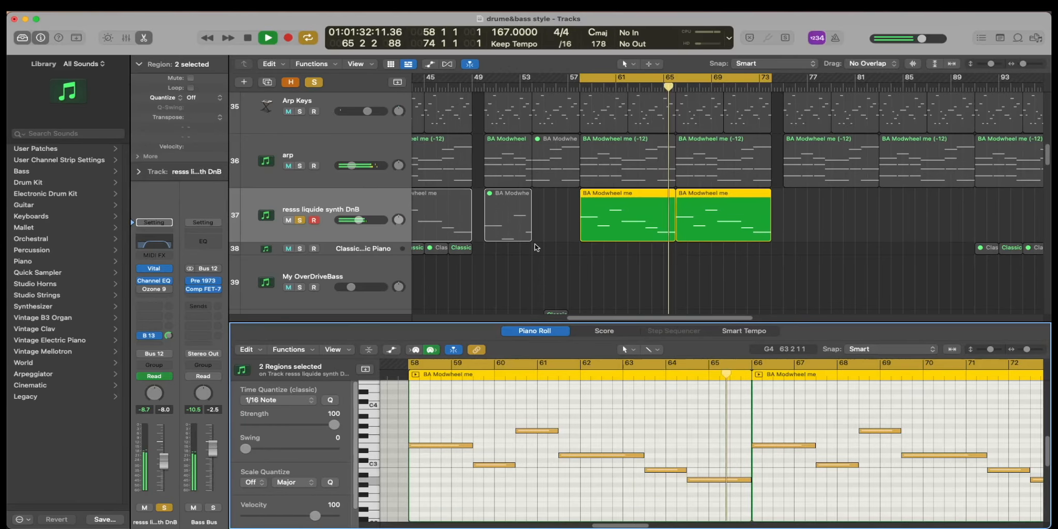
key("space")
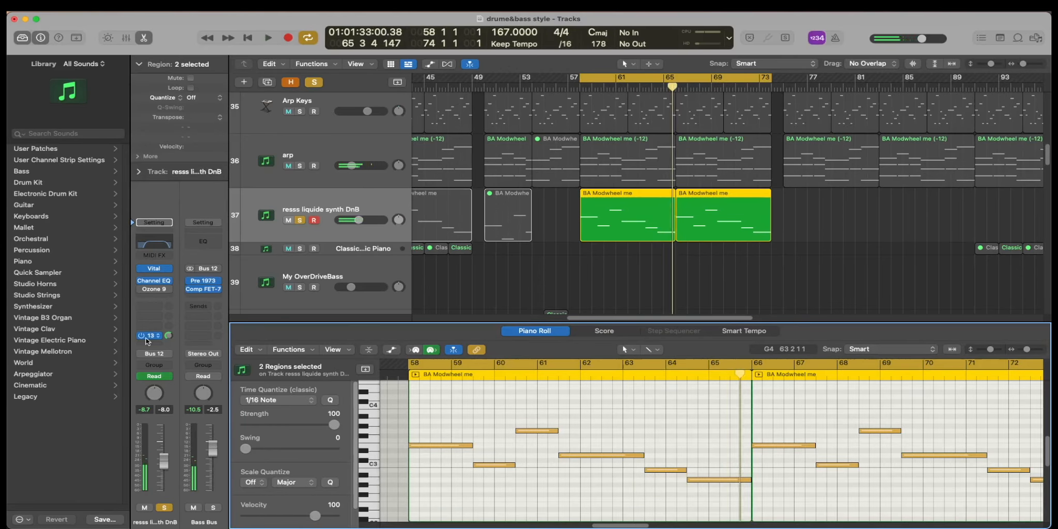
Compare the wide bus with Rev PLATE-140 bypassed and active in the mixer, and inspect its Chorus DIMENSION-D.
key("x")
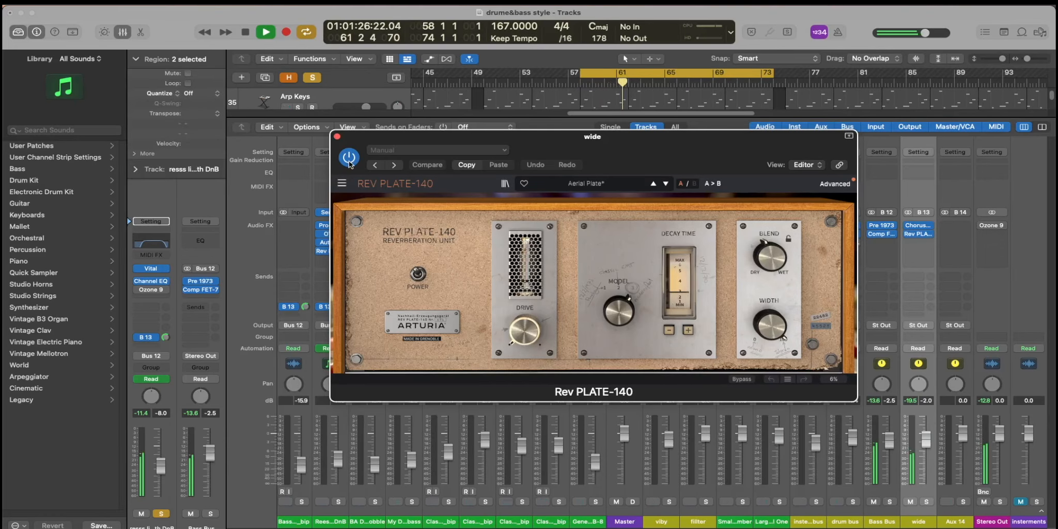
left_click(349, 162)
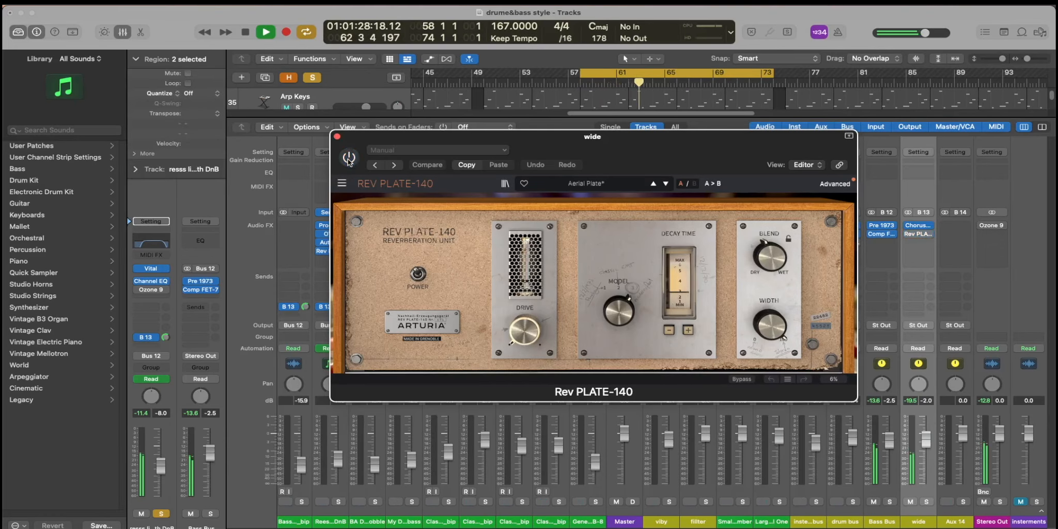
left_click(349, 160)
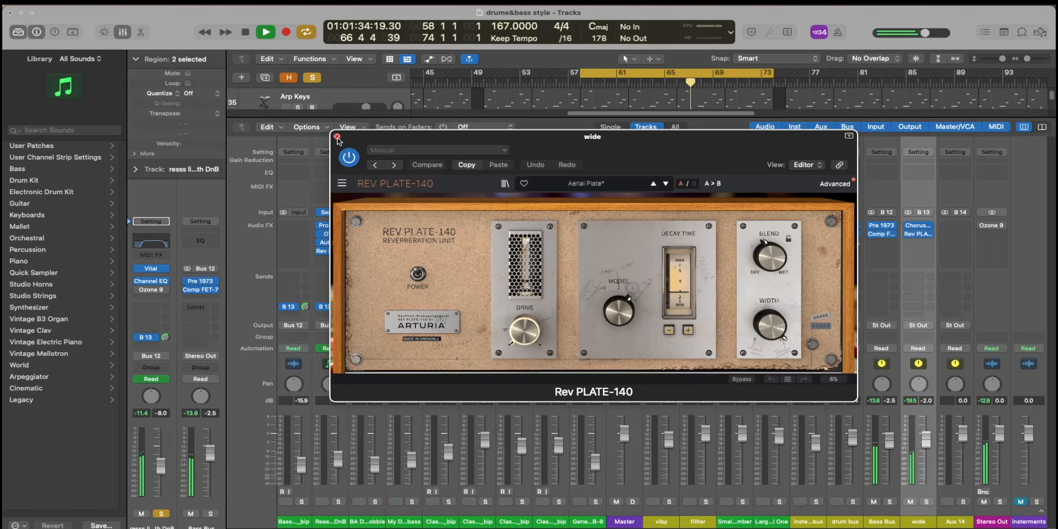
left_click(337, 137)
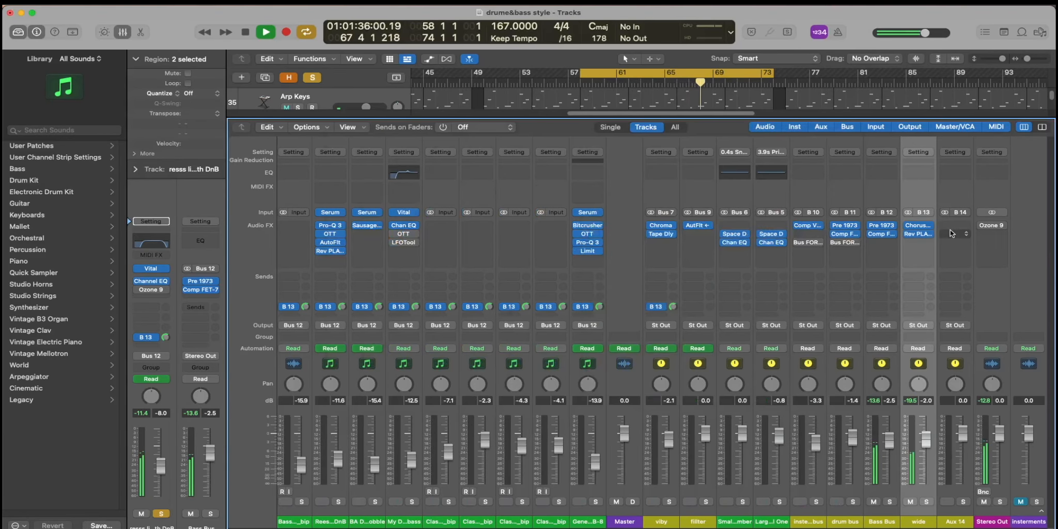
left_click(921, 228)
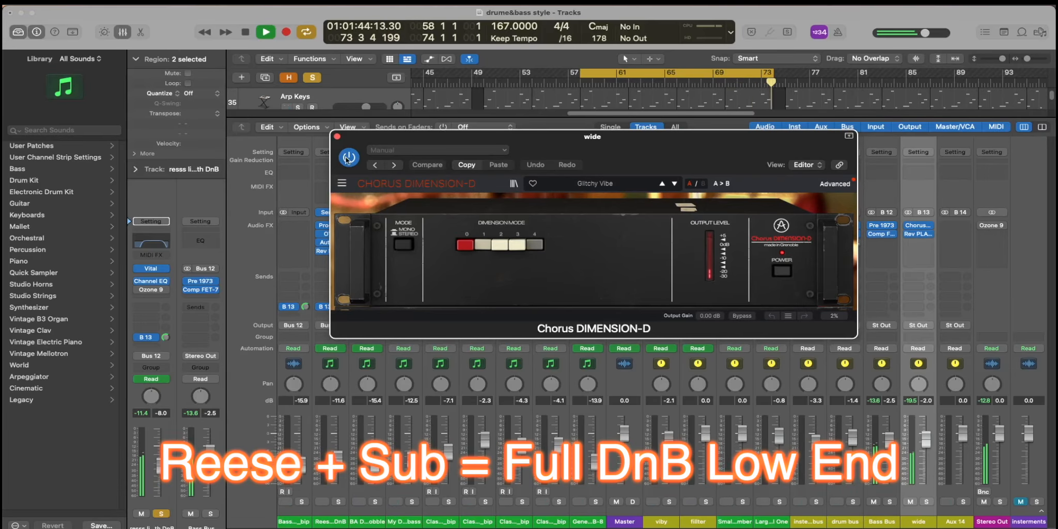
key("space")
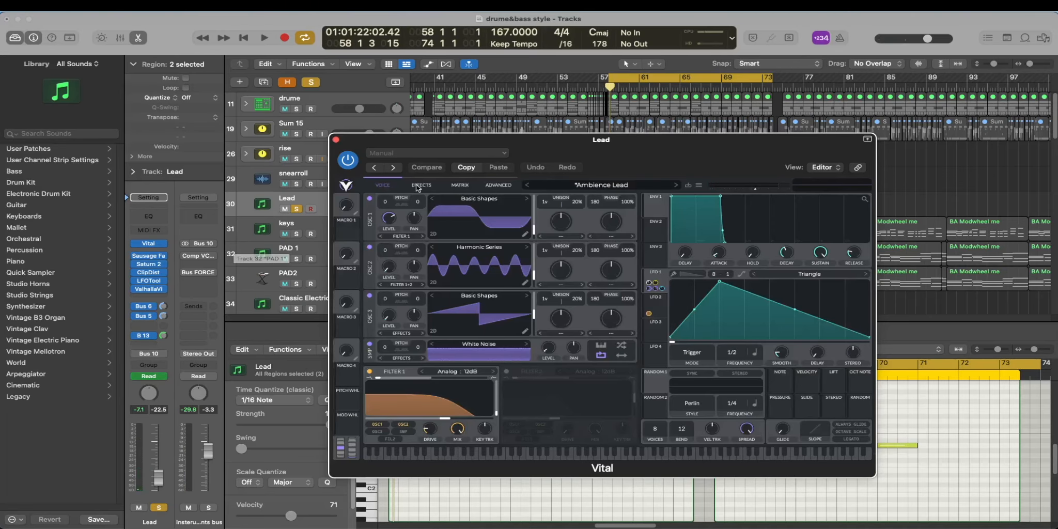
Examine the effects and modulation matrix of the Lead track's Vital patch during playback.
left_click(421, 185)
key("space")
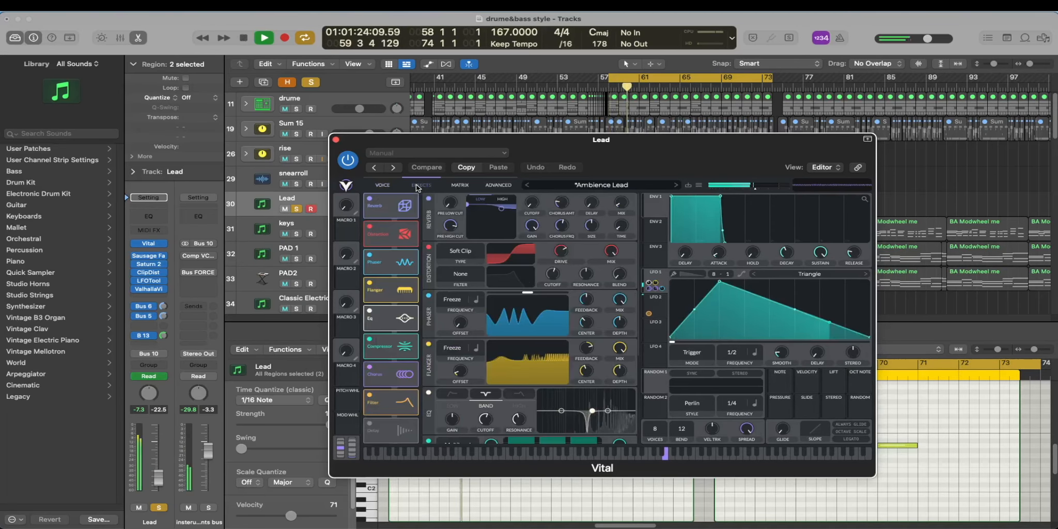
left_click(457, 185)
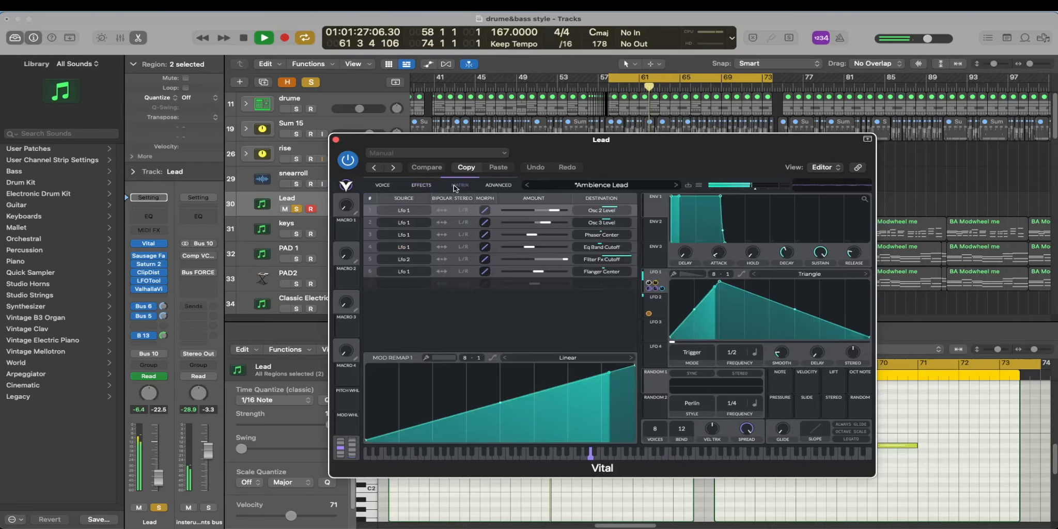
Review the oscillators of the Lead track's Vital patch, close it, and open the Sausage Fattener insert.
left_click(382, 185)
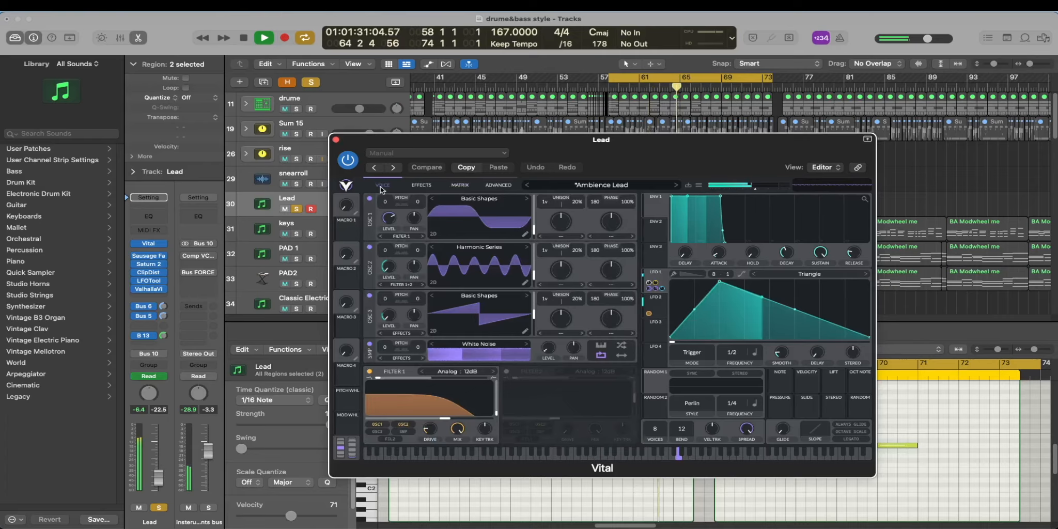
left_click(336, 140)
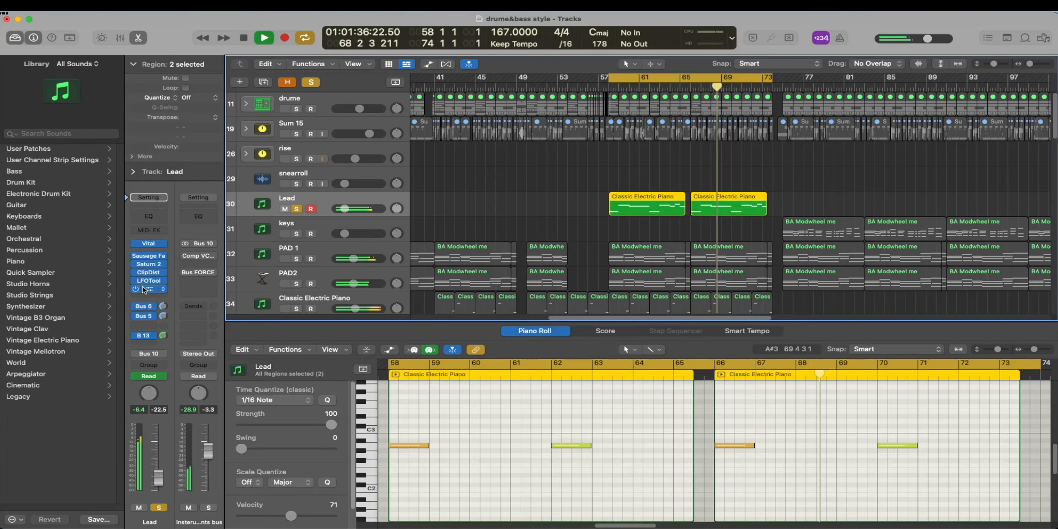
left_click(149, 256)
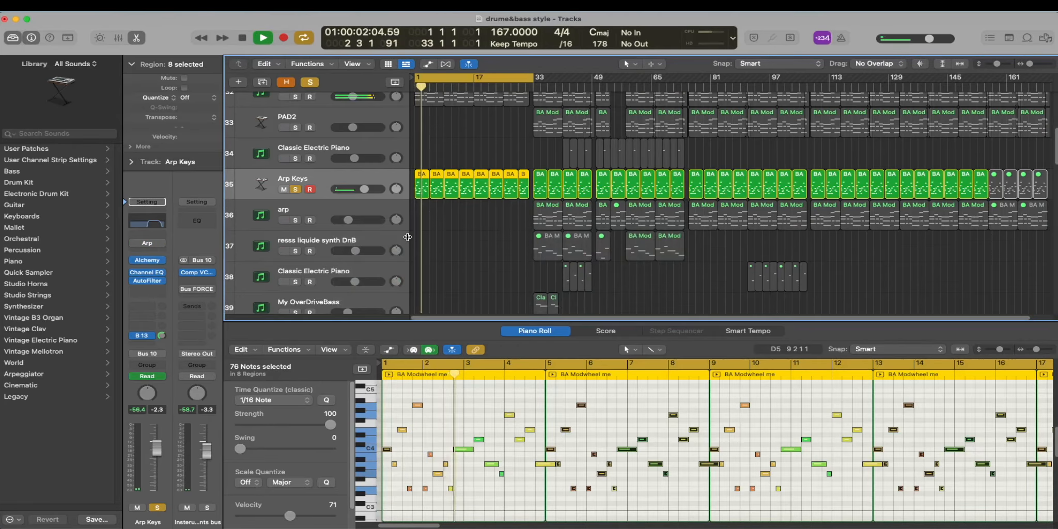
Show track automation and examine the Arp Keys lanes for AutoFilter Cutoff, AutoFilter Filter Mode and Arpeggiator bypass.
key("a")
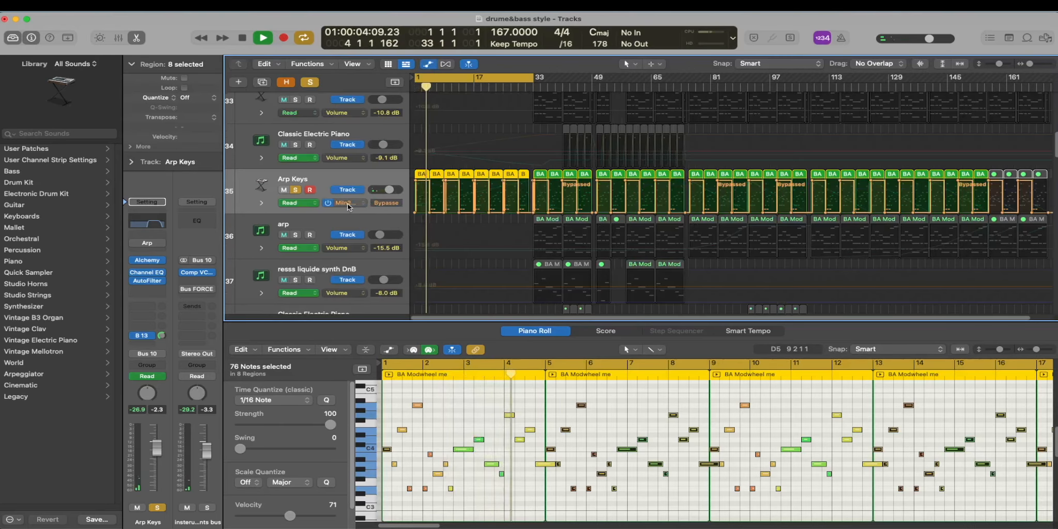
left_click(348, 204)
left_click(352, 181)
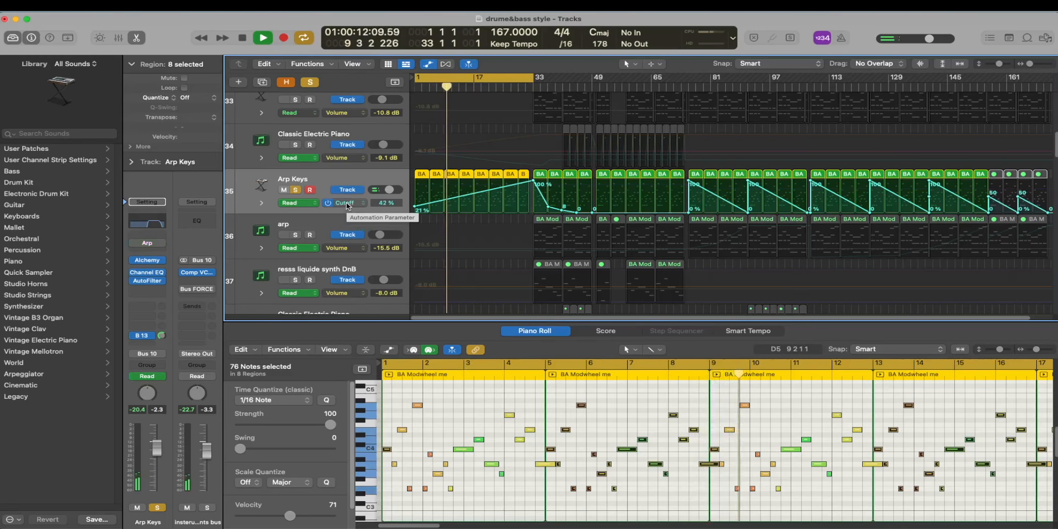
left_click(346, 204)
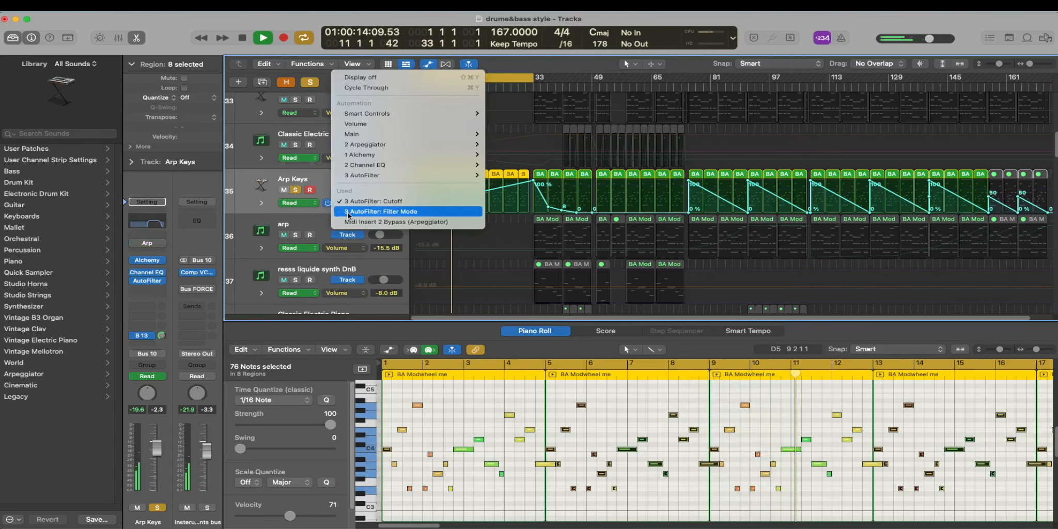
left_click(348, 212)
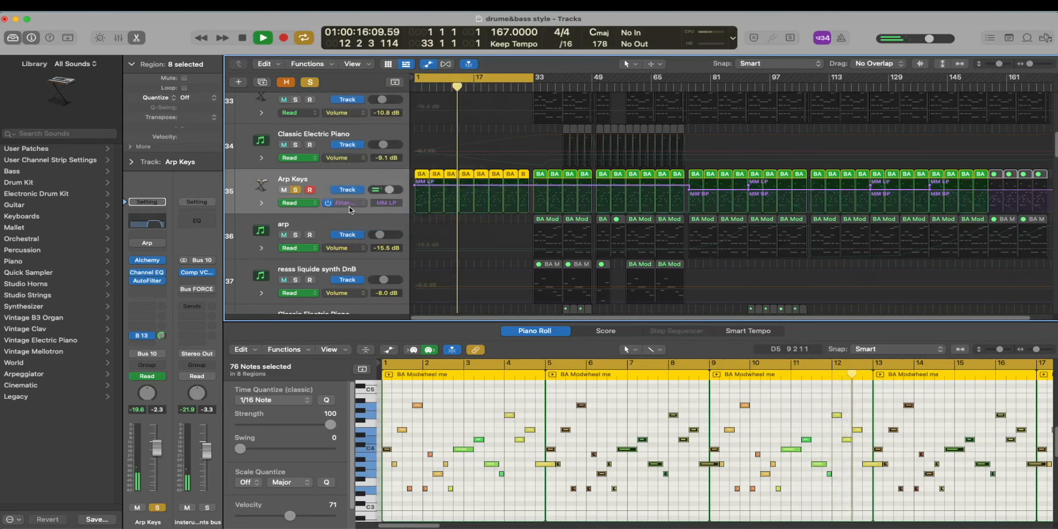
left_click(349, 204)
left_click(352, 213)
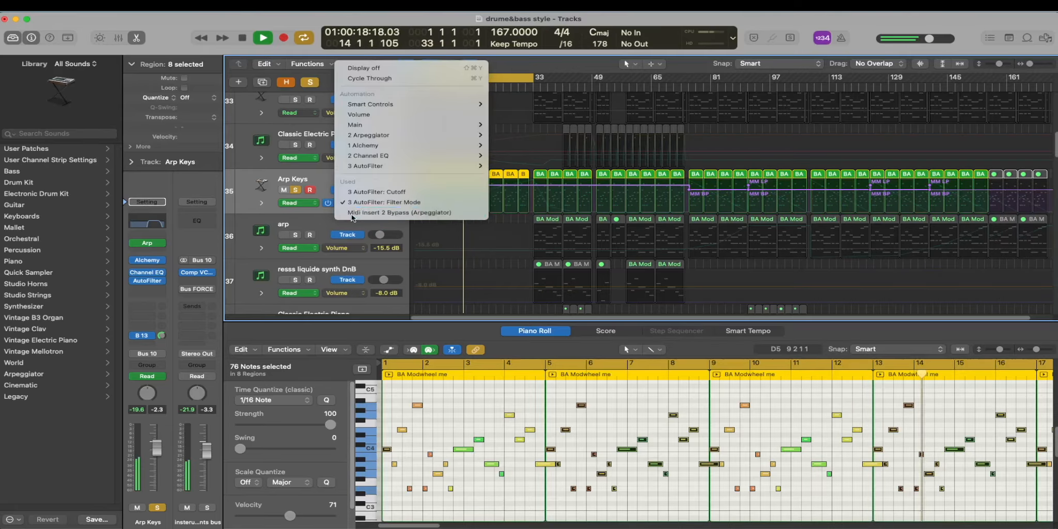
Inspect the Arp Keys track's AutoFilter, and compare the part with its Arpeggiator bypassed and active.
left_click(149, 282)
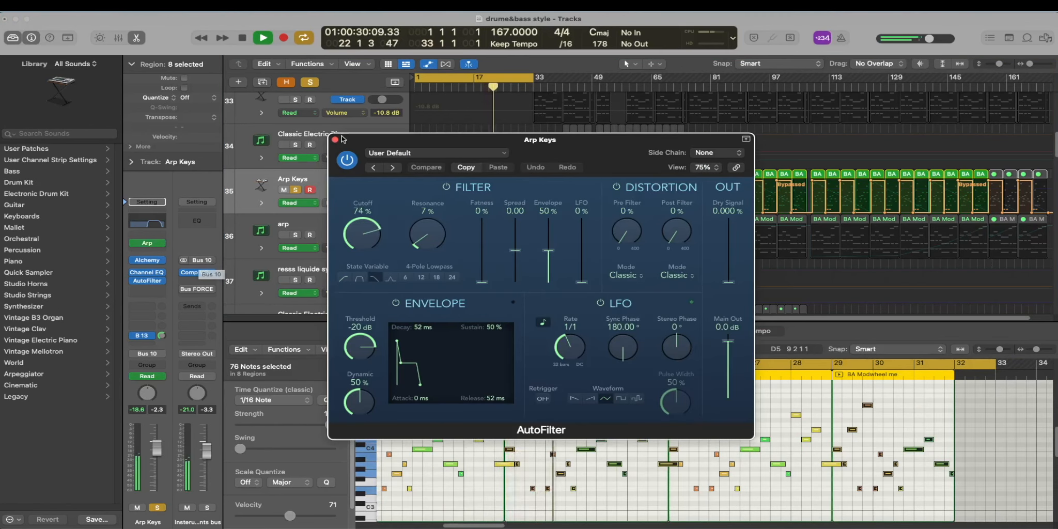
left_click(148, 280)
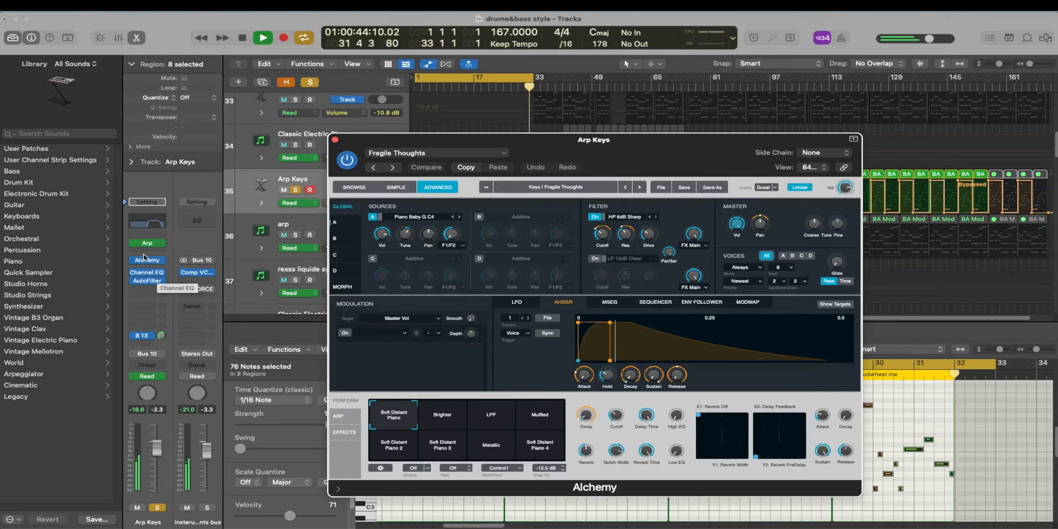
left_click(145, 244, "alt")
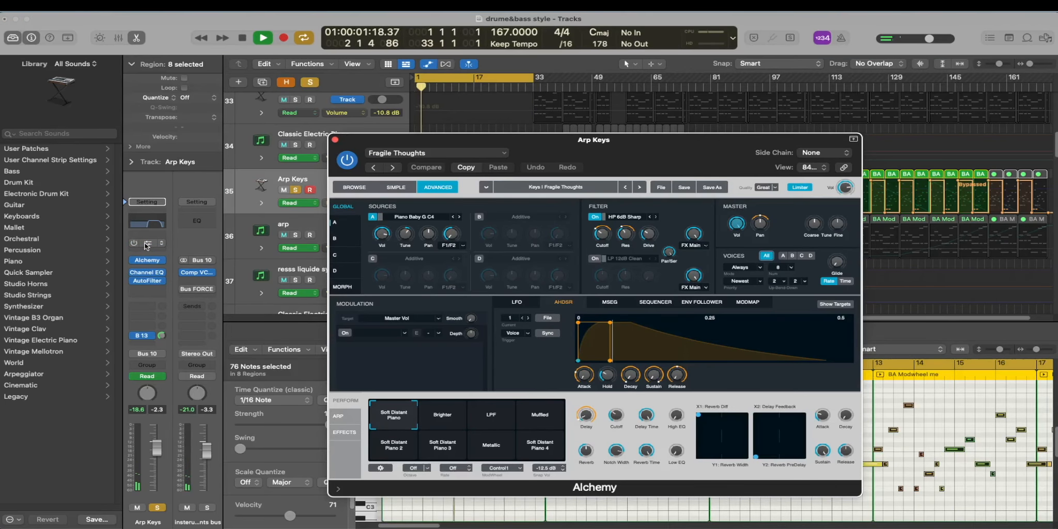
left_click(145, 244)
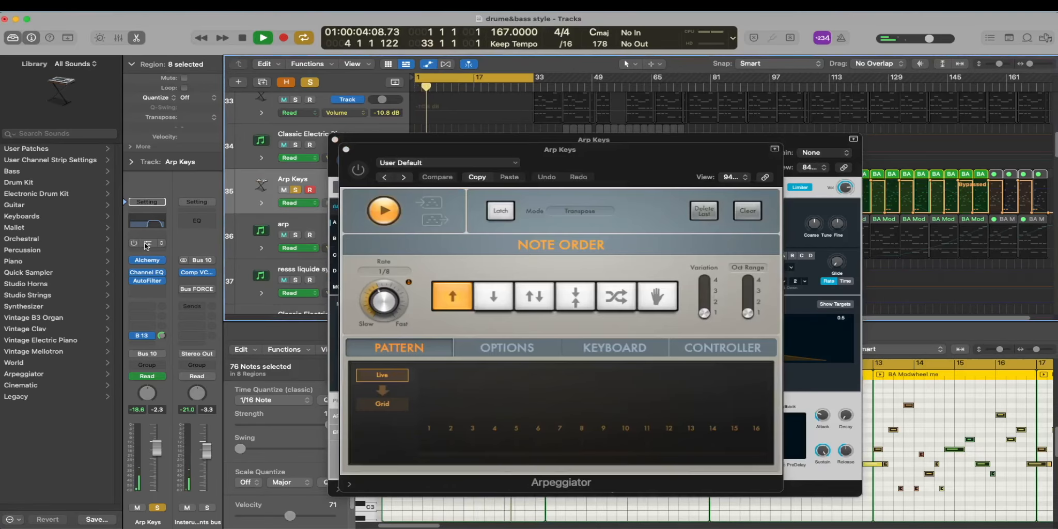
left_click(145, 244, "alt")
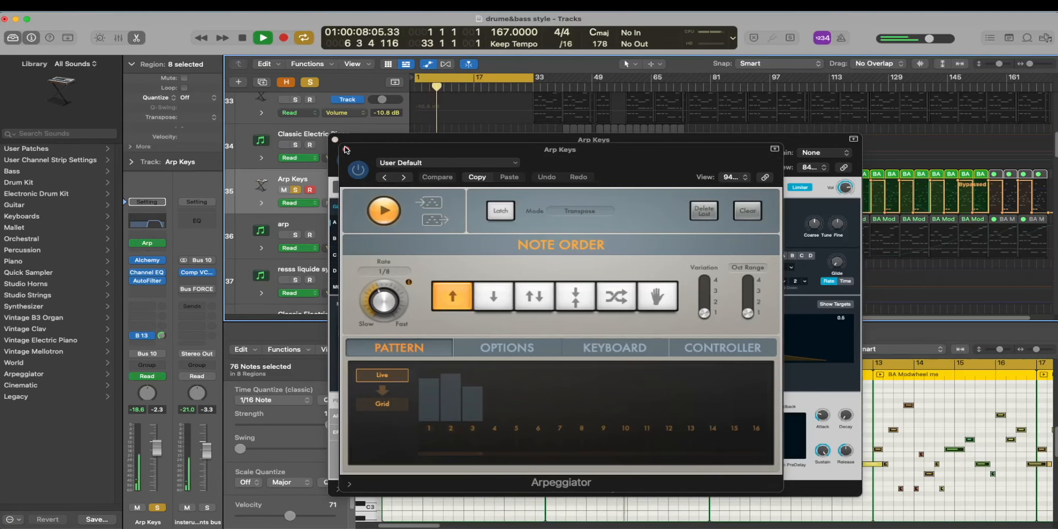
left_click(346, 149)
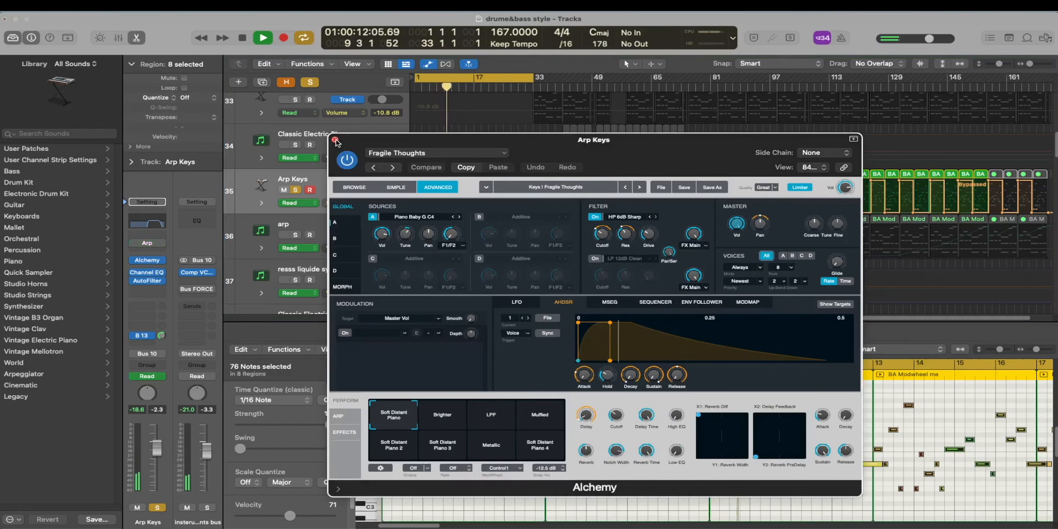
left_click(335, 140)
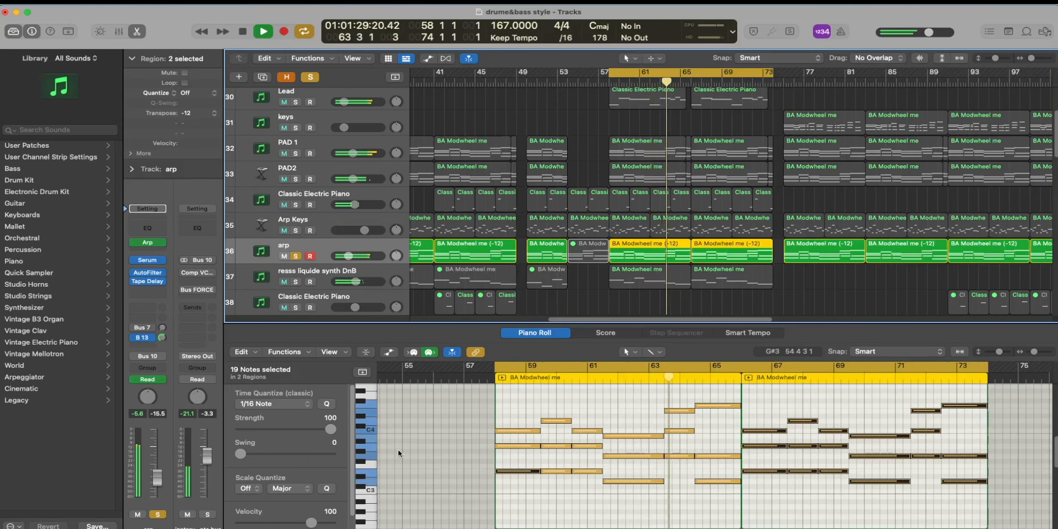
Examine the arp track's chord notes in the Piano Roll and the pattern of its Arpeggiator during playback.
scroll(398, 449, "down", 2)
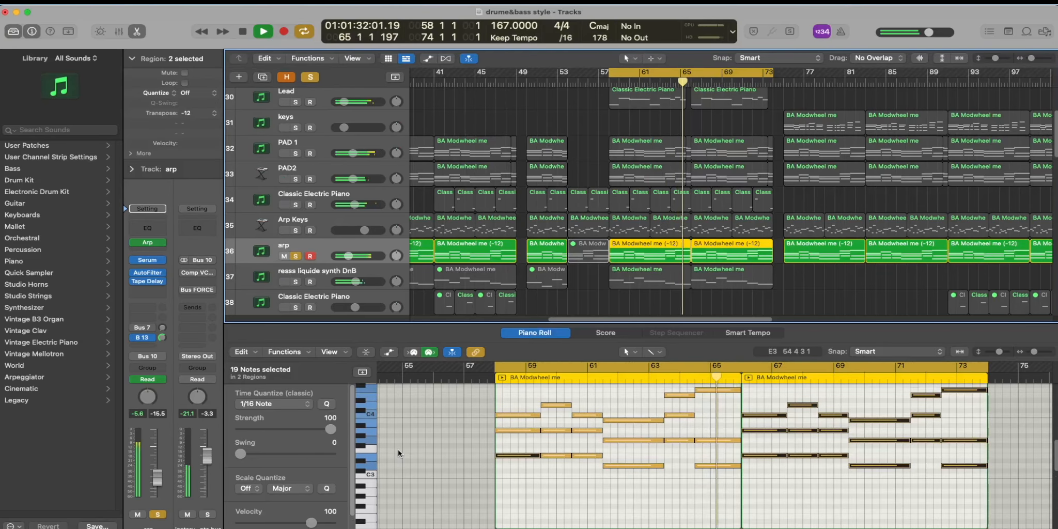
scroll(398, 449, "up", 2)
scroll(399, 451, "up", 3)
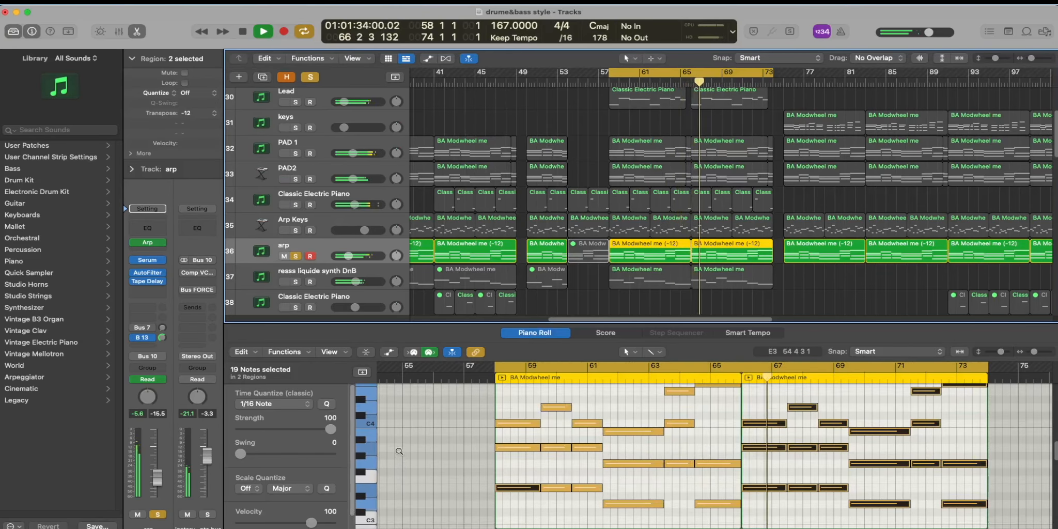
scroll(399, 451, "up", 2)
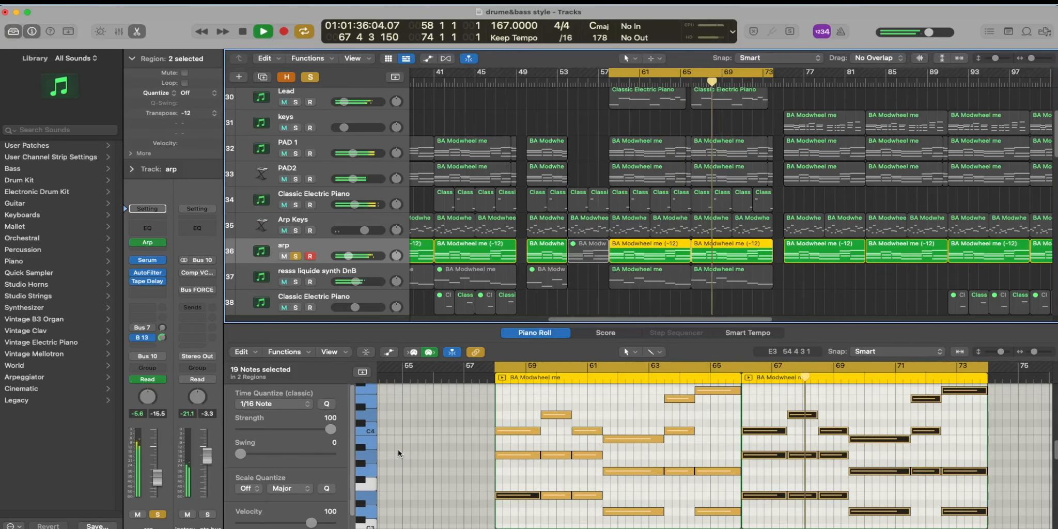
scroll(398, 451, "up", 1)
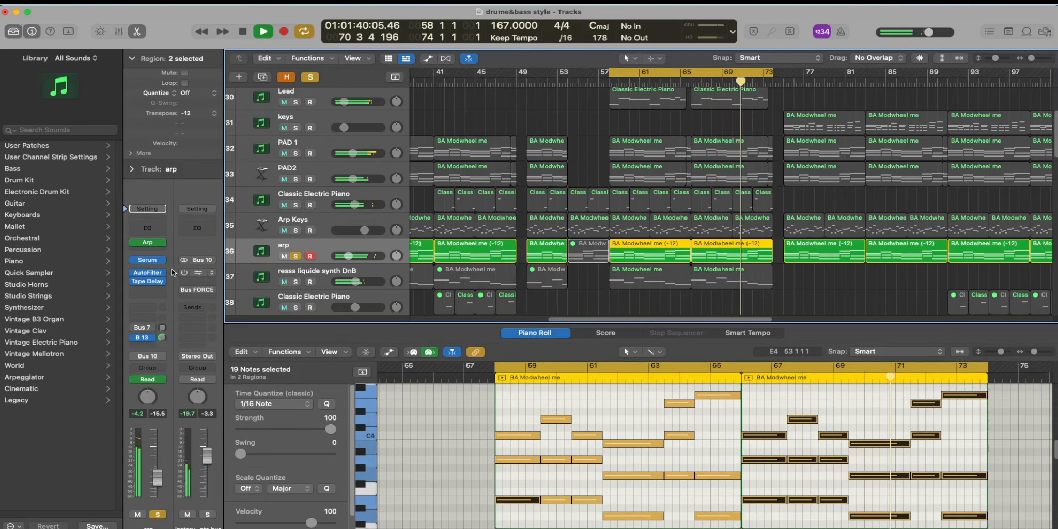
left_click(147, 261)
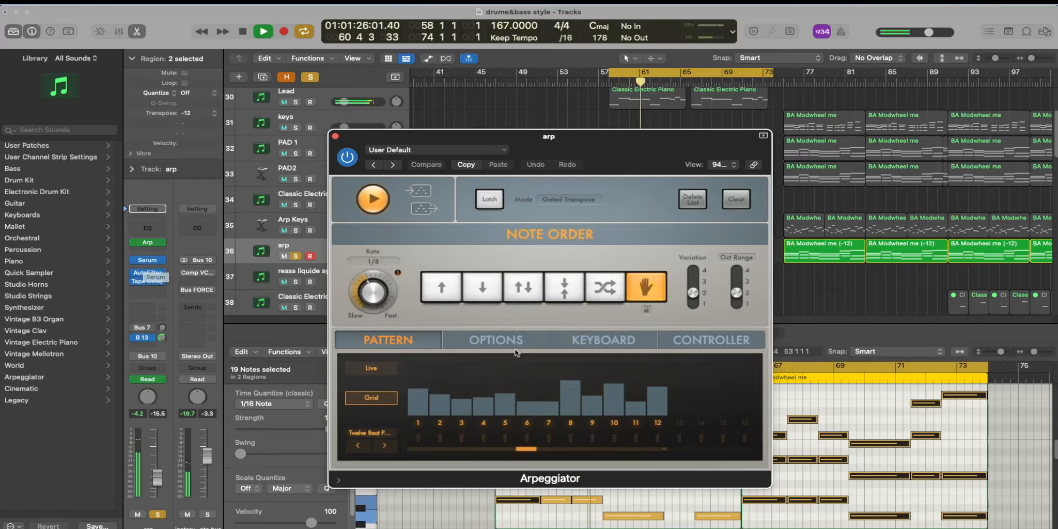
left_click(335, 137)
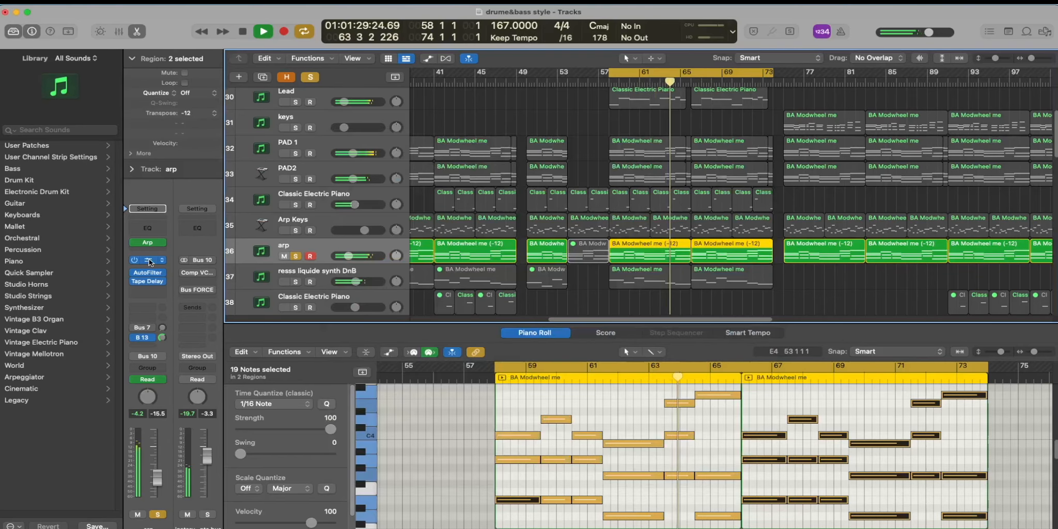
Examine the oscillators, effects and modulation matrix of the arp track's Serum patch LD 2 while the part plays.
left_click(149, 261)
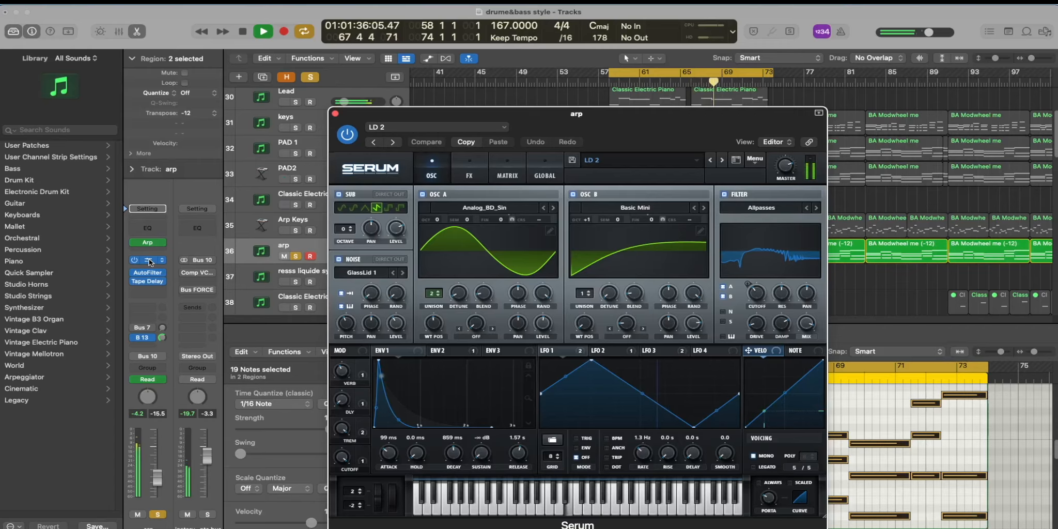
left_click(475, 171)
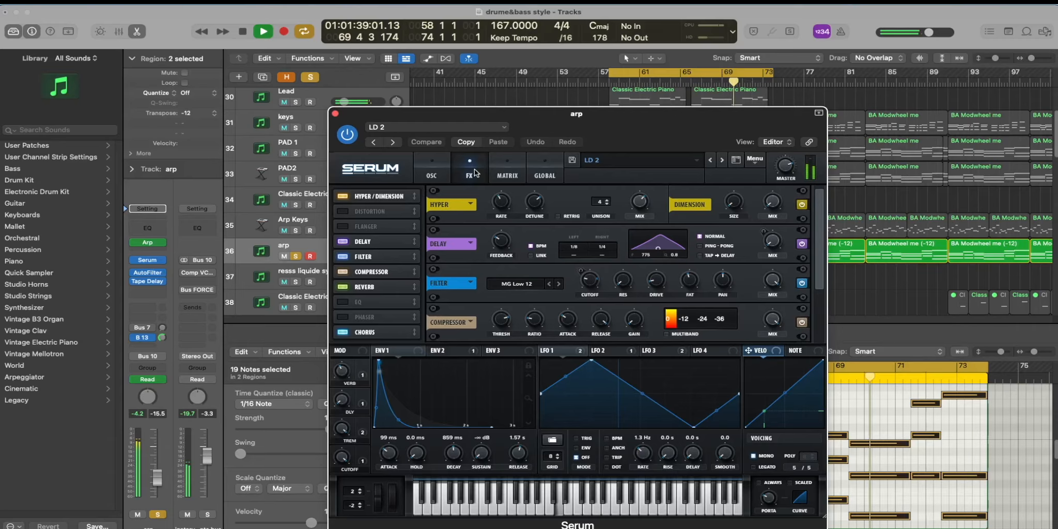
left_click_drag(501, 241, 501, 255)
mouse_move(820, 237)
left_mouse_down()
mouse_move(818, 296)
mouse_move(812, 253)
left_mouse_up()
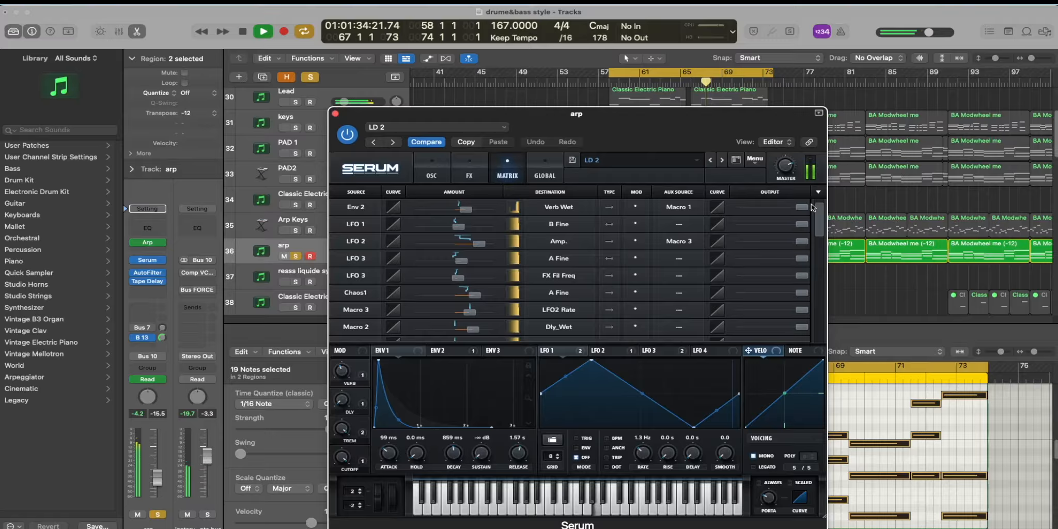
left_click(434, 158)
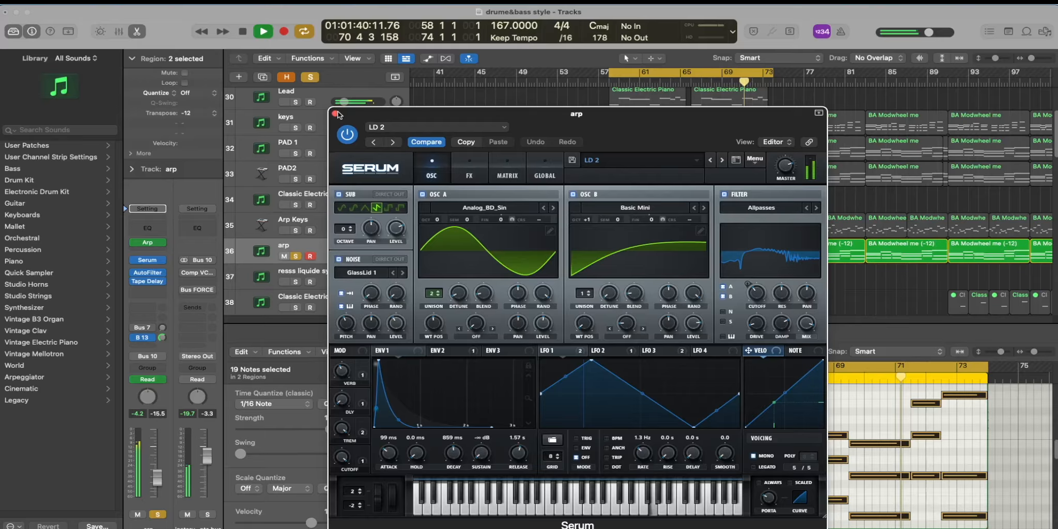
left_click(336, 114)
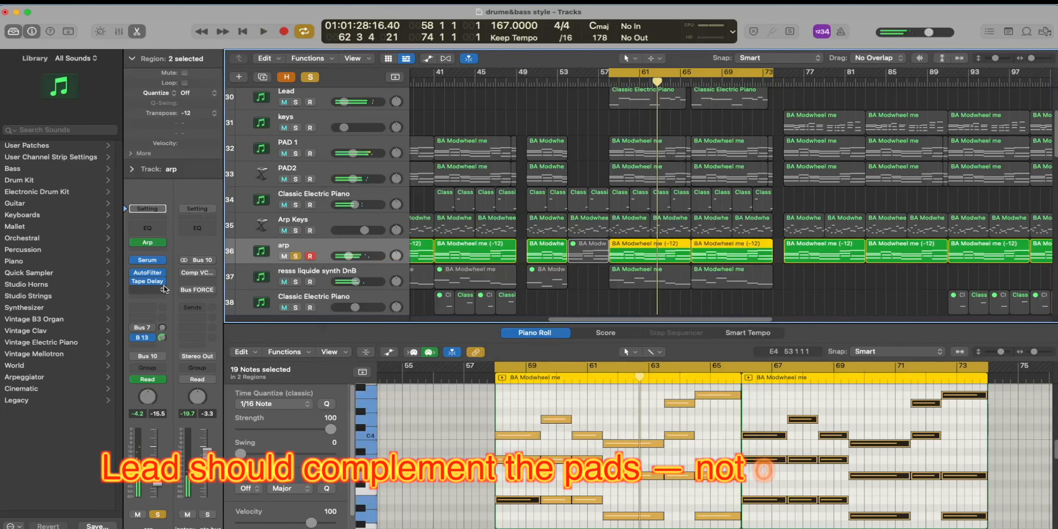
Open the arp track's Tape Delay and the PAD2 track's Alchemy instrument for inspection.
mouse_move(145, 283)
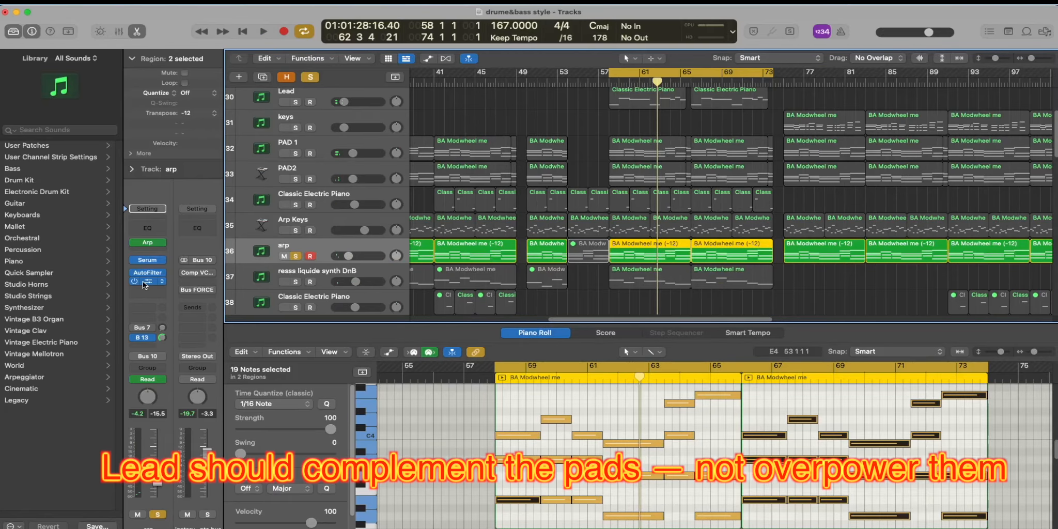
left_click(145, 282)
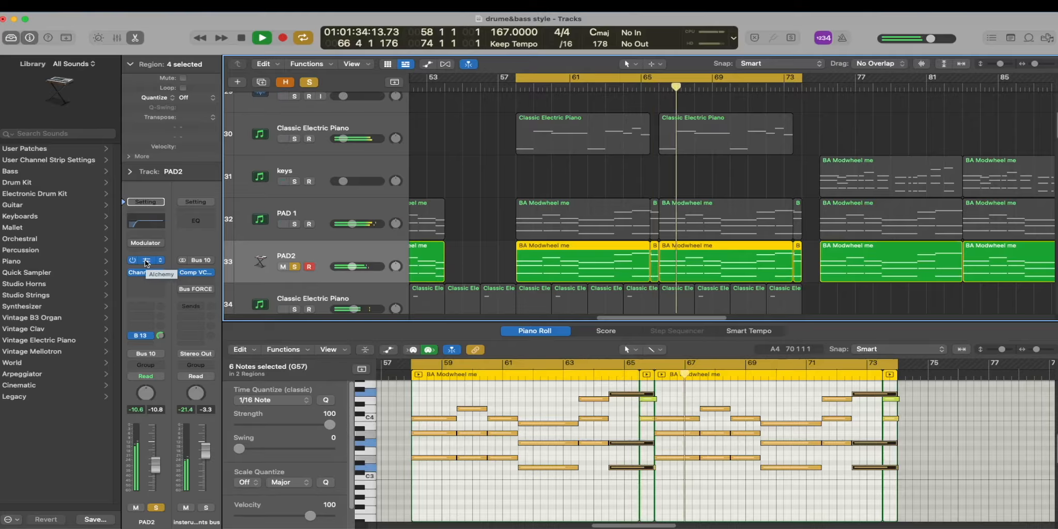
left_click(146, 263)
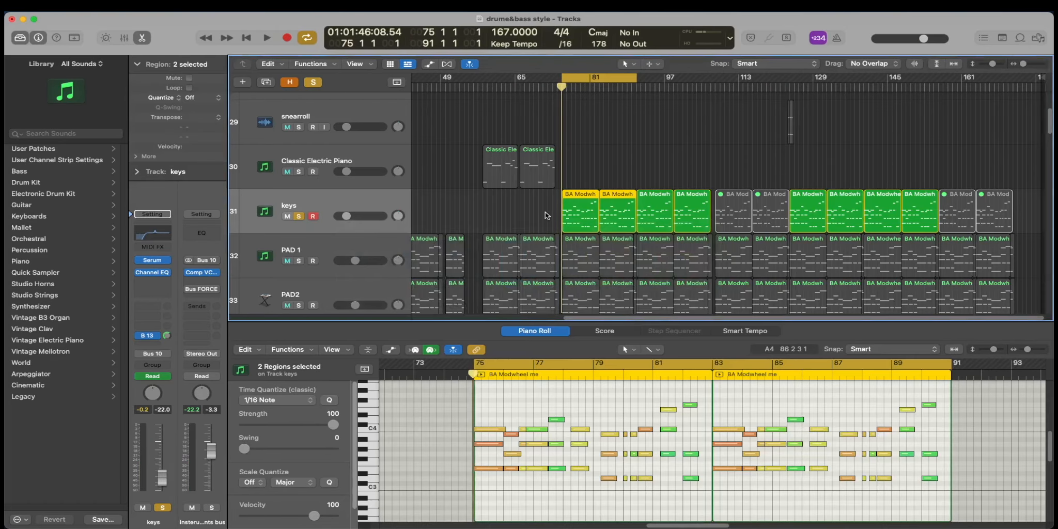
Play the keys track's part from bar 75 and examine the effects and modulation matrix of its Serum patch KY Meteora.
key("space")
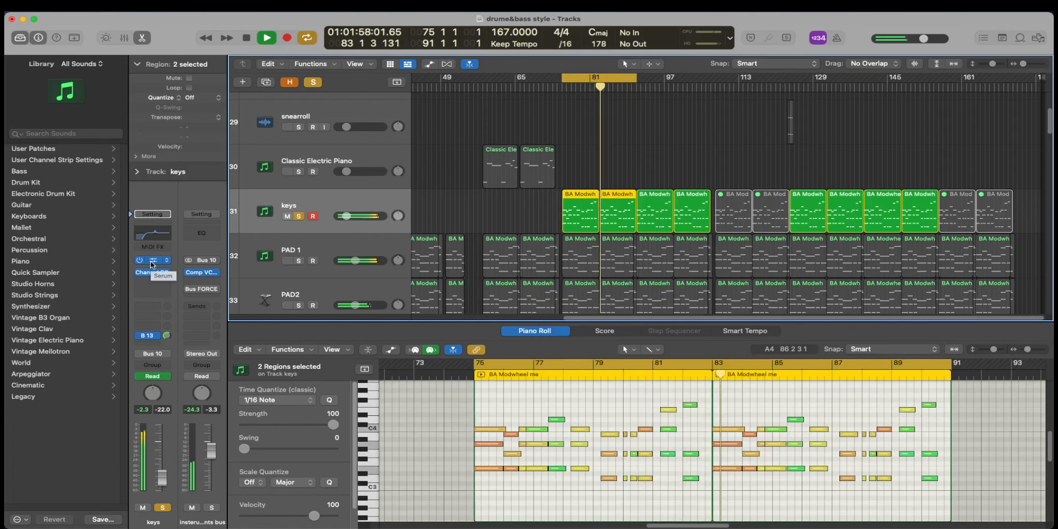
key("space")
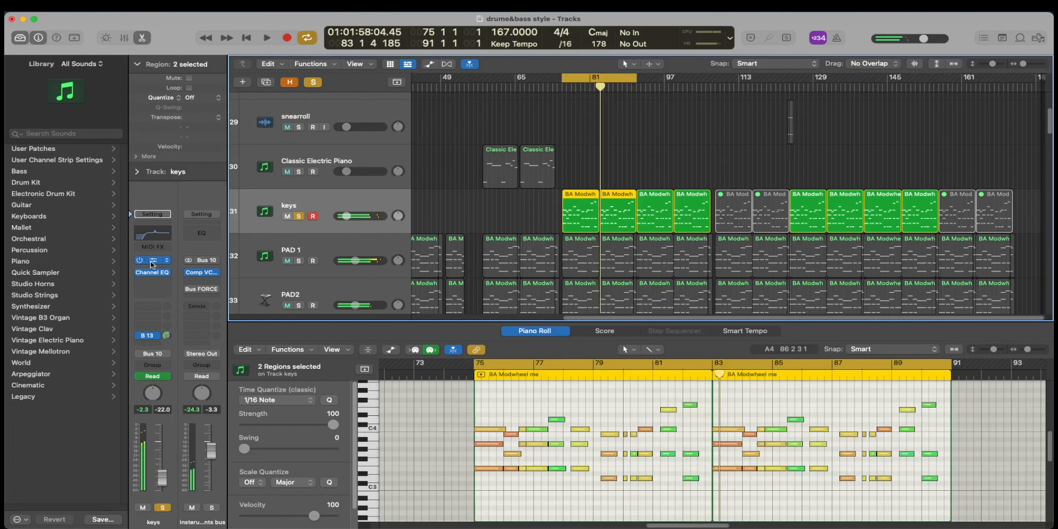
left_click(151, 261)
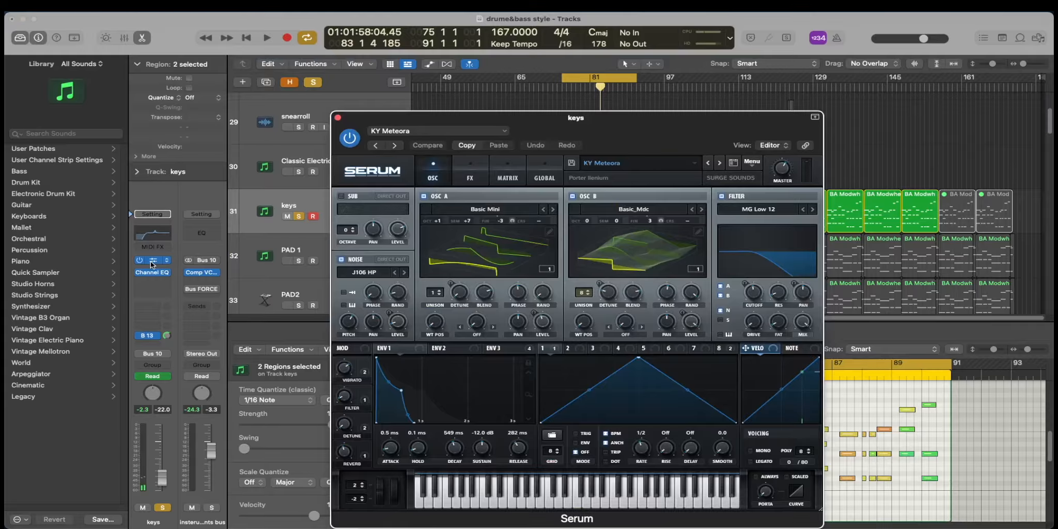
key("space")
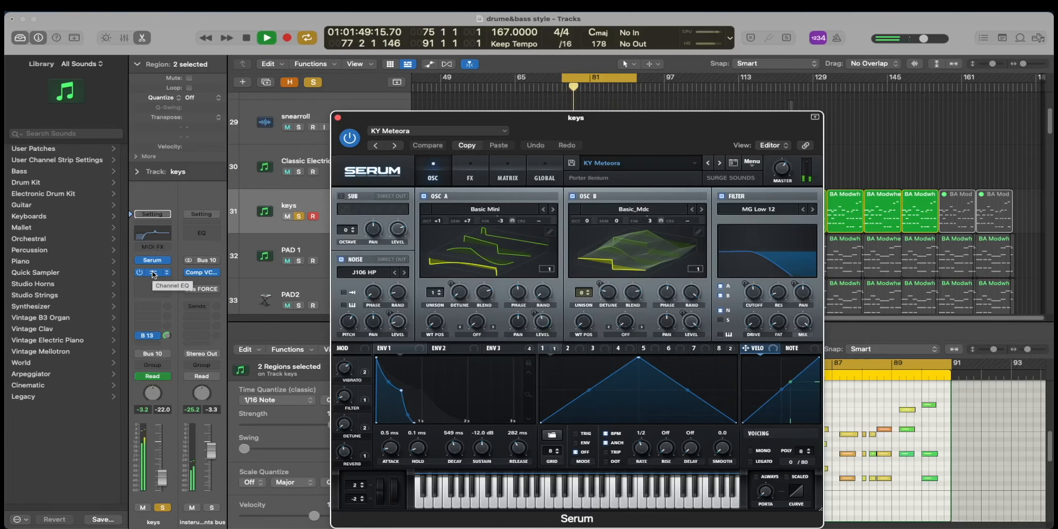
left_click(475, 178)
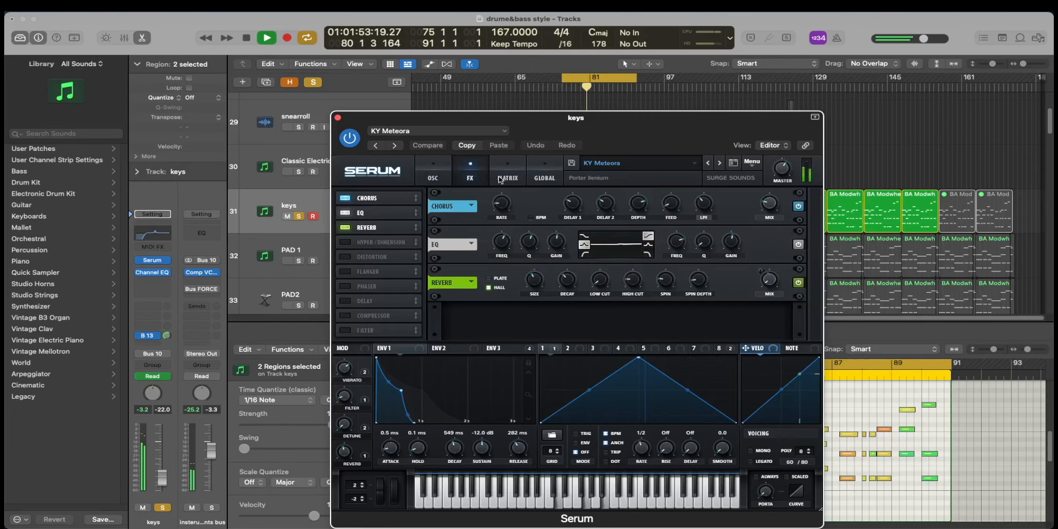
left_click(501, 178)
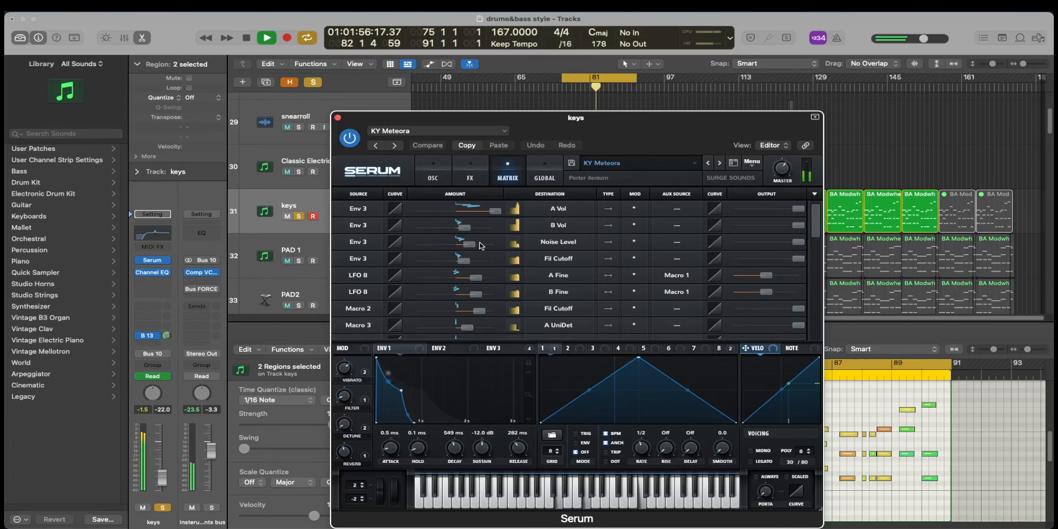
Review the KY Meteora patch's modulation matrix entries, effects and oscillators on the keys track, stop playback and close Serum.
scroll(480, 248, "down", 1)
scroll(480, 251, "down", 2)
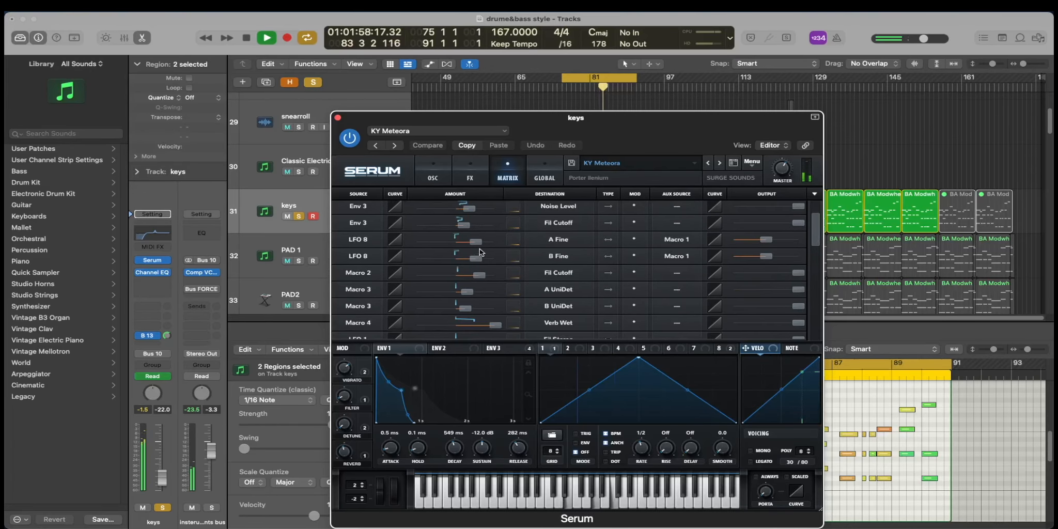
scroll(480, 252, "down", 4)
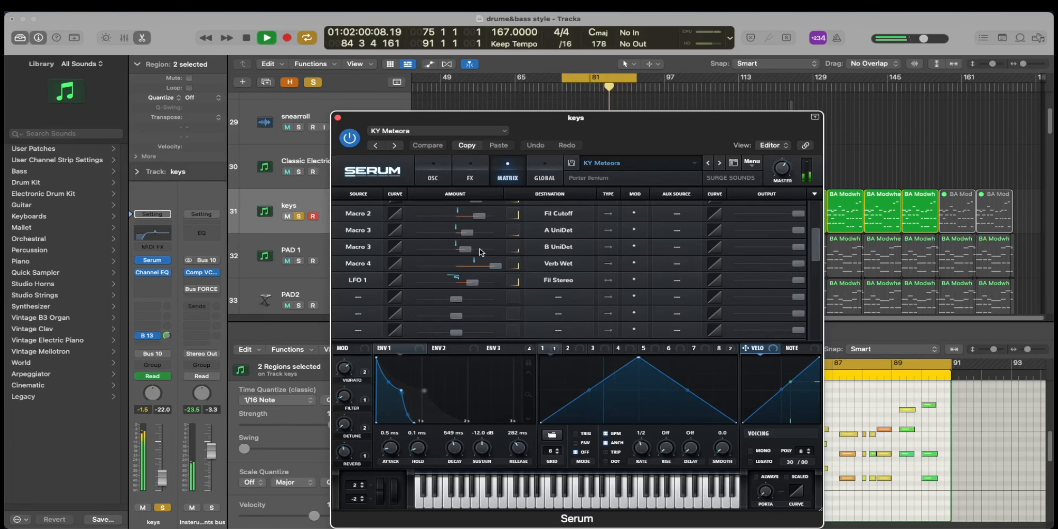
scroll(480, 252, "up", 5)
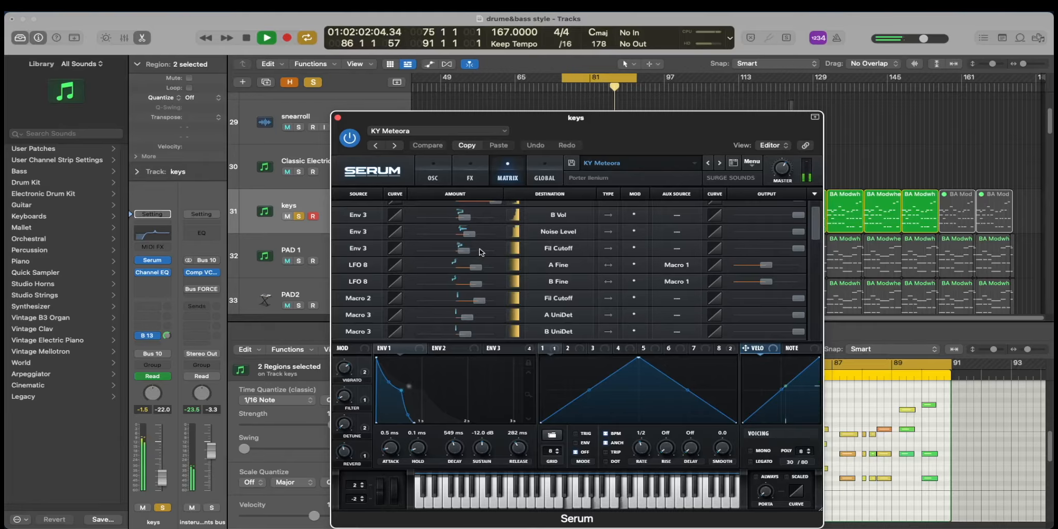
scroll(480, 252, "up", 1)
left_click(434, 173)
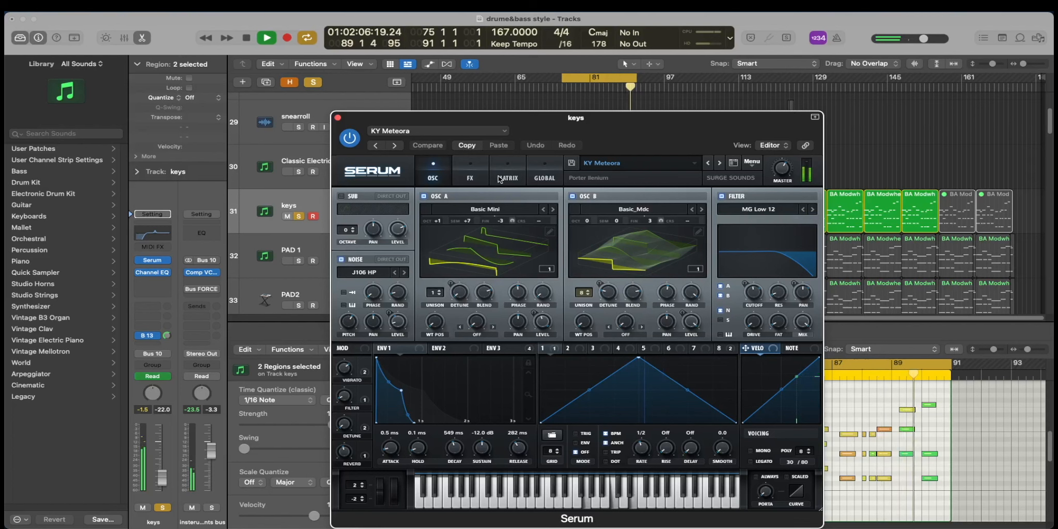
left_click(471, 175)
left_click(429, 171)
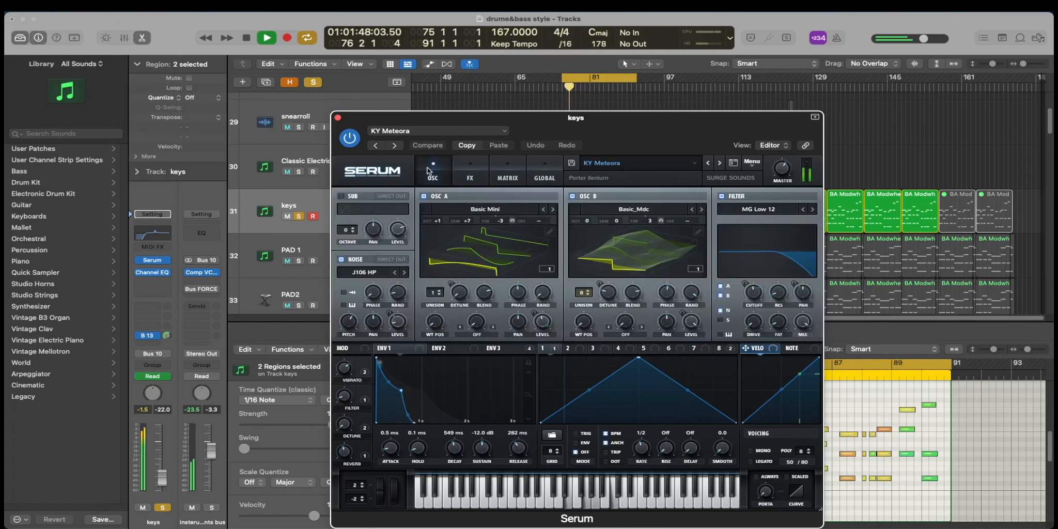
key("space")
left_click(338, 118)
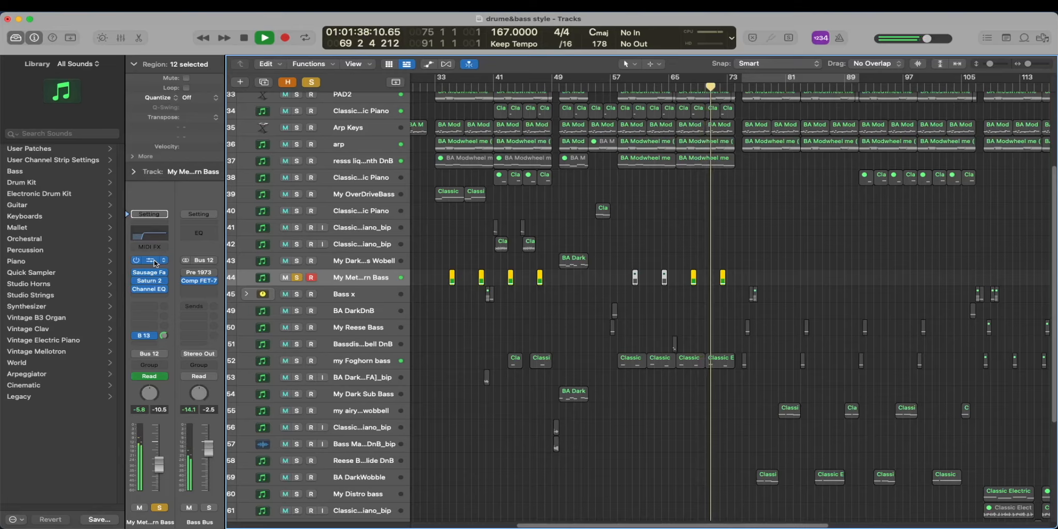
Open Vital on the My Metallice Foghorn Bass track and inspect the Synth Warp DnB patch's voice, effects and modulation matrix.
left_click(154, 263)
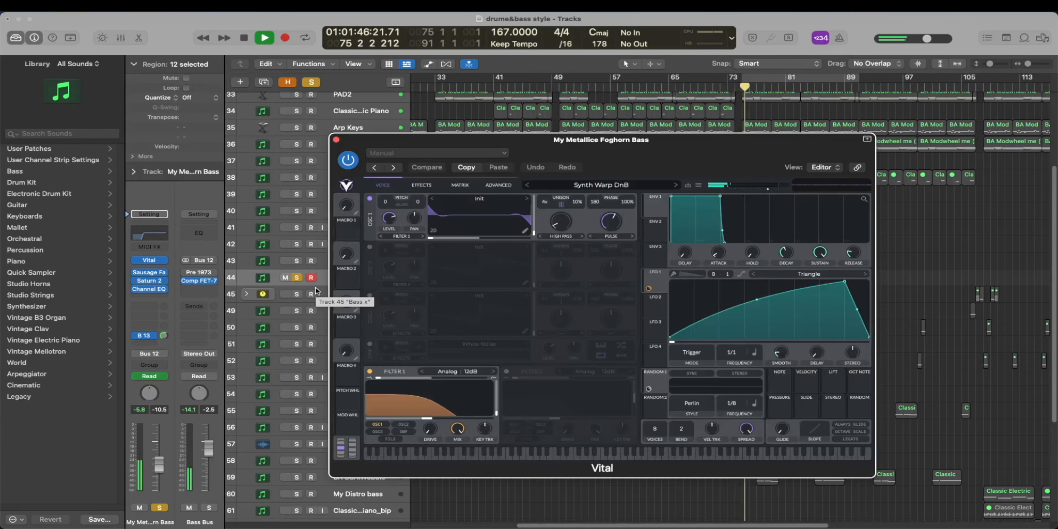
key("space")
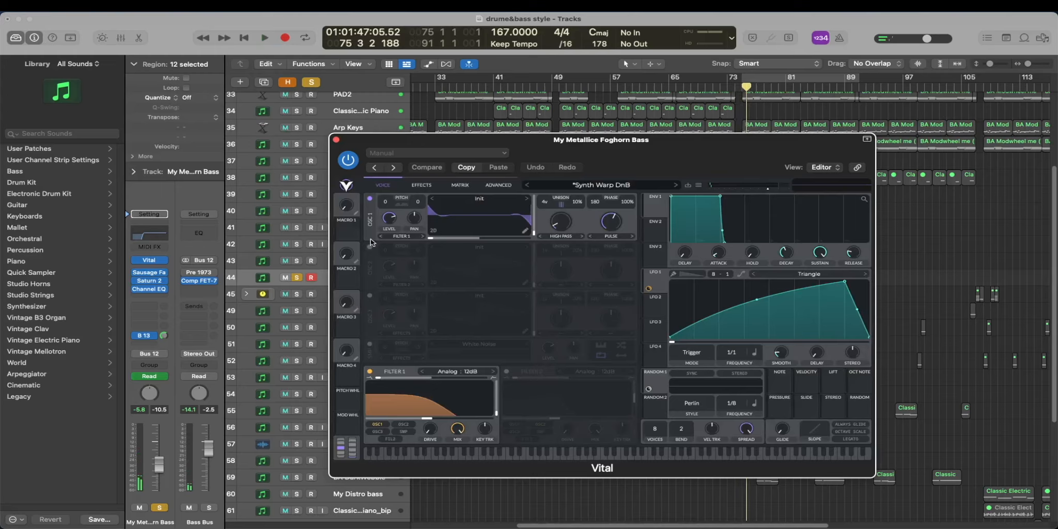
left_click(420, 185)
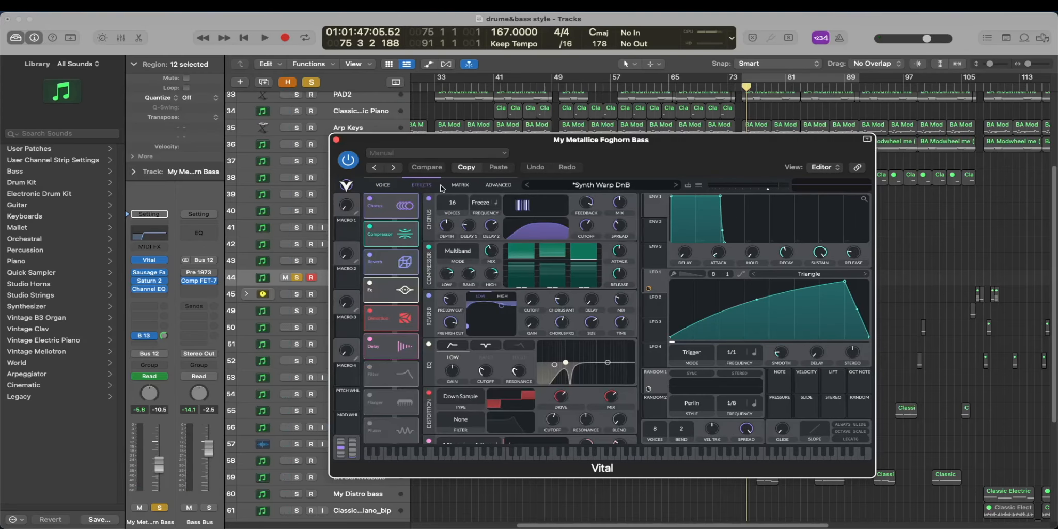
left_click(459, 185)
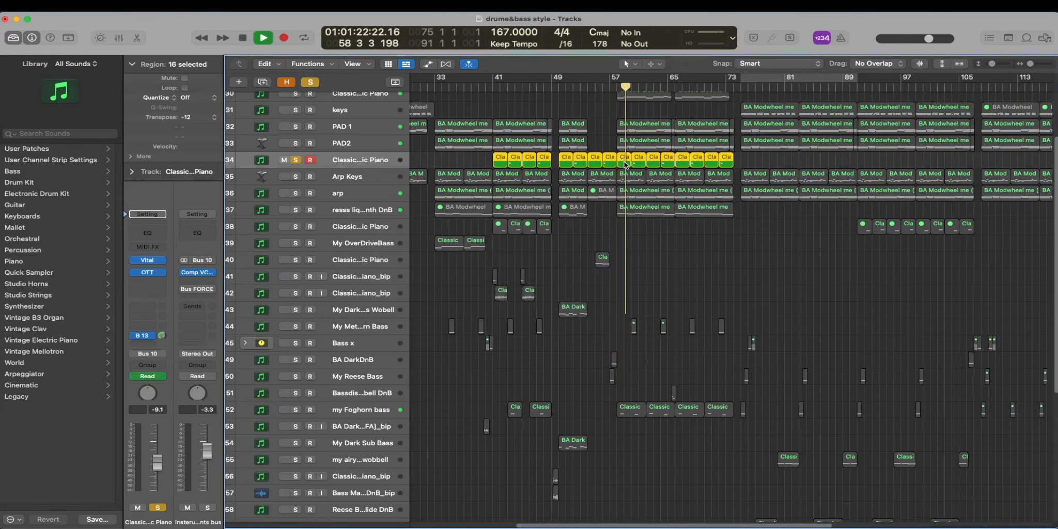
Open the notes of the Classic Electric Piano regions on track 34 in the Piano Roll and enlarge the track's regions during playback.
double_click(625, 164)
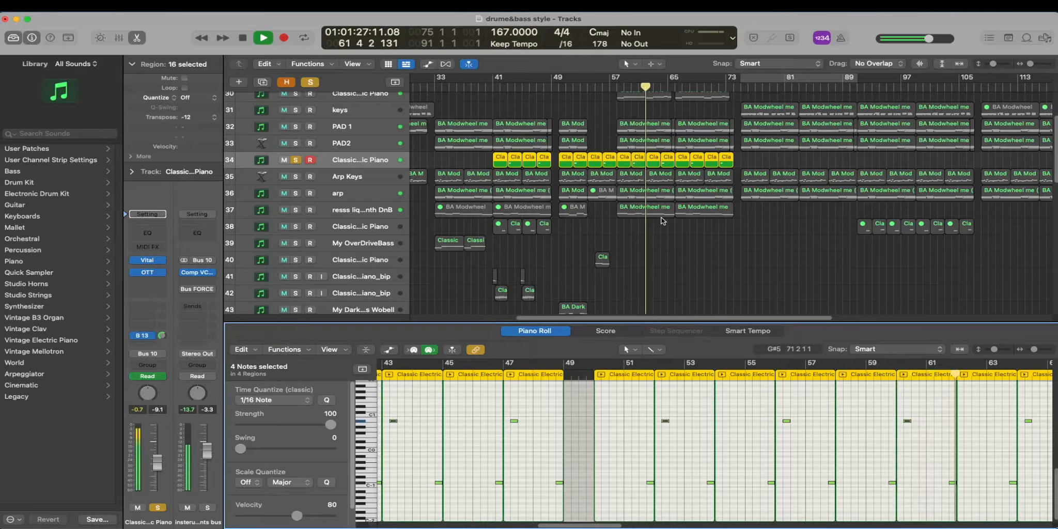
scroll(662, 222, "up", 4)
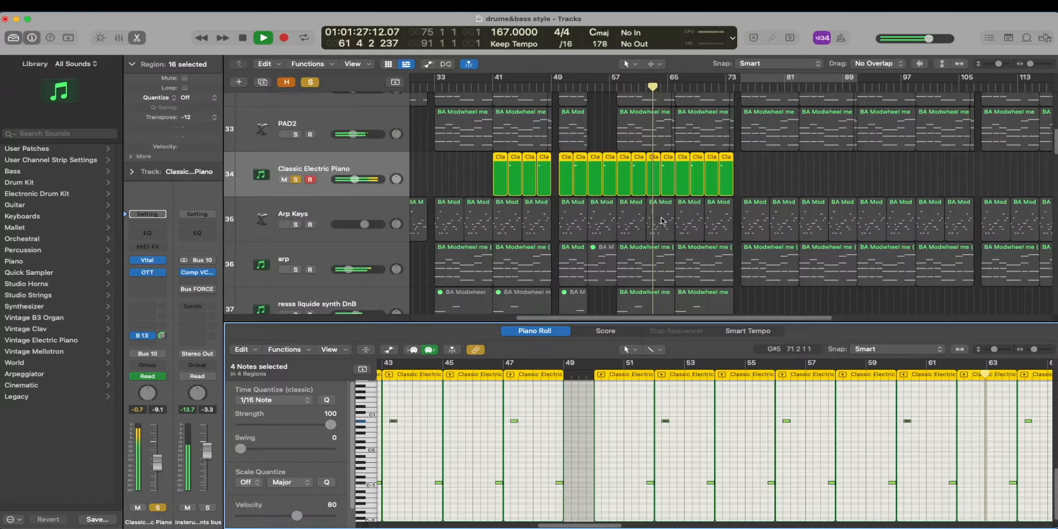
scroll(661, 221, "up", 5)
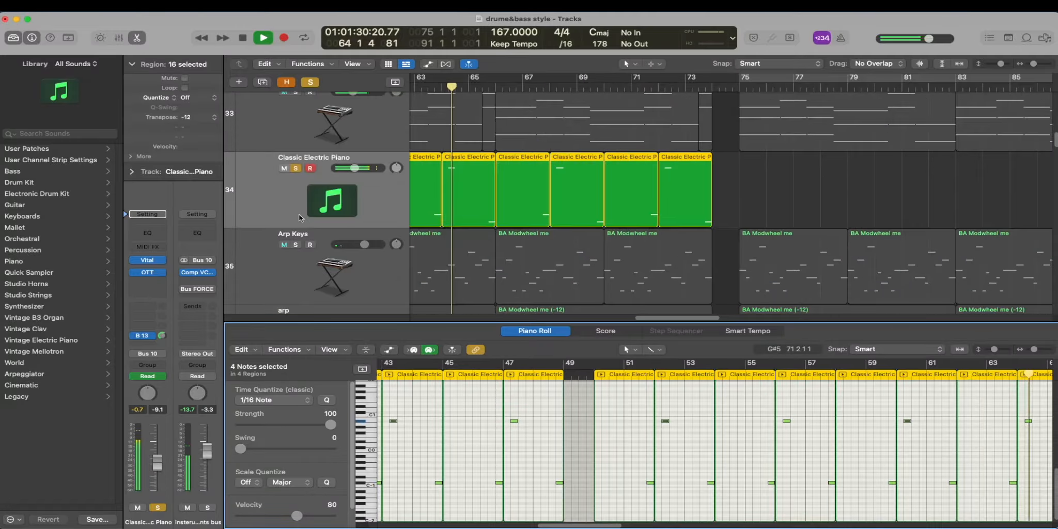
Inspect track 34's OTT compressor settings and its Vital patch's oscillators, effects and modulation matrix.
left_click(149, 260)
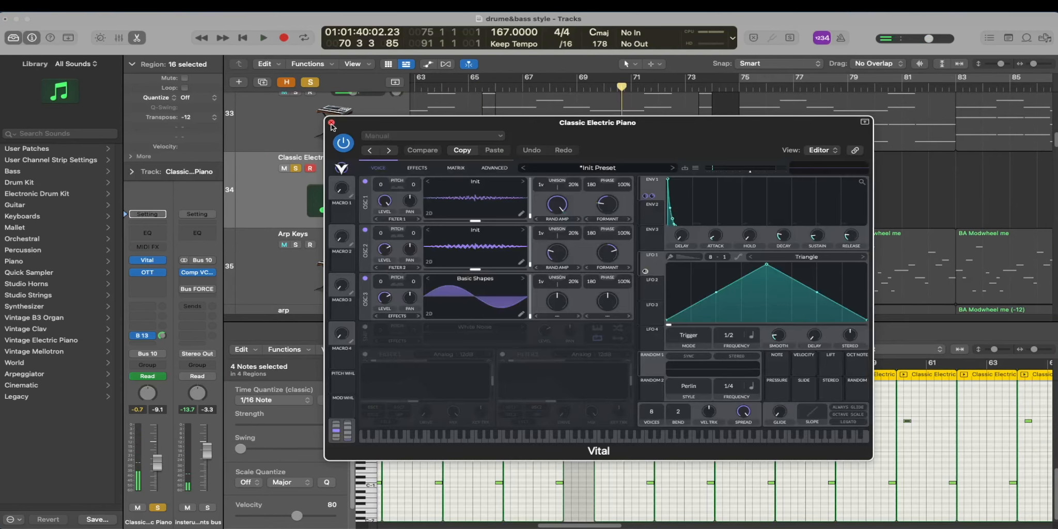
left_click(150, 273)
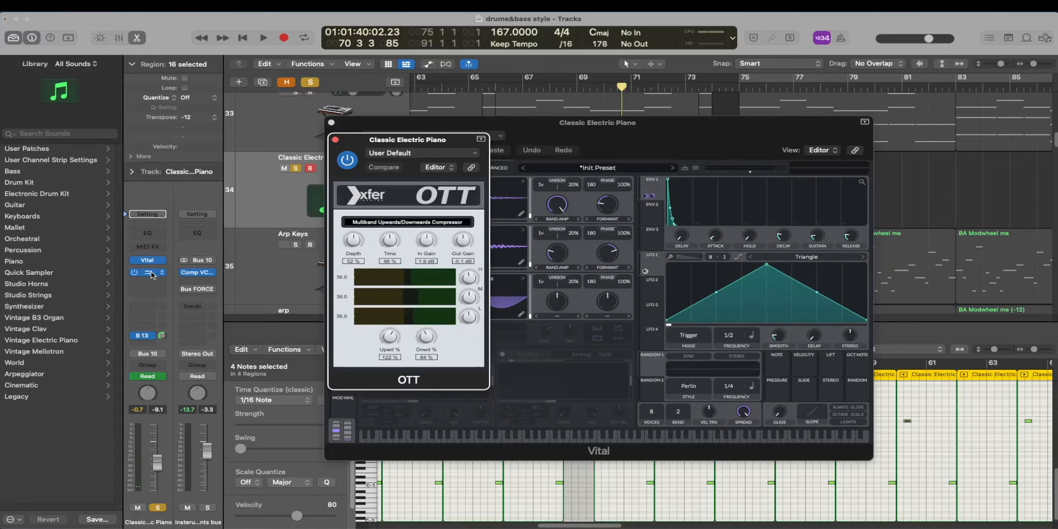
left_click(334, 140)
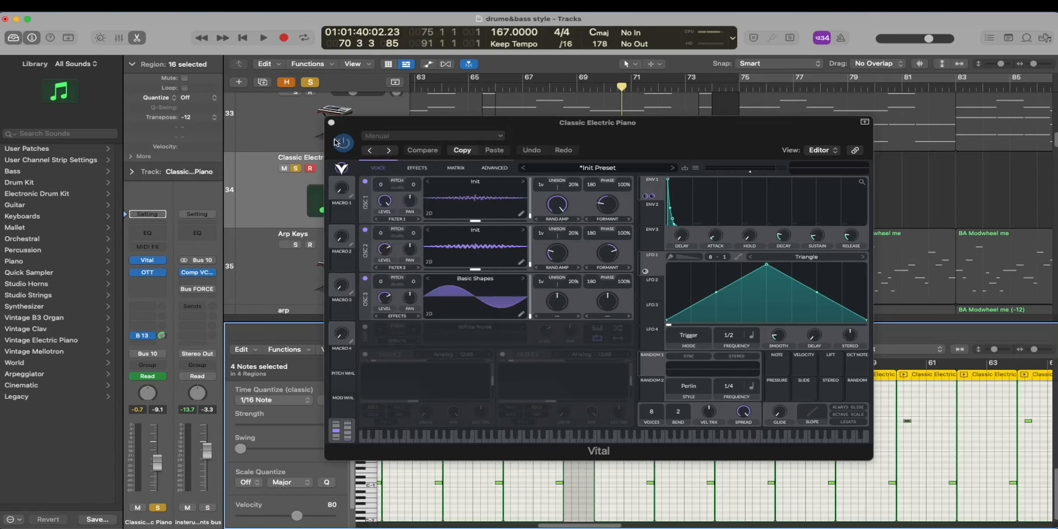
left_click(418, 168)
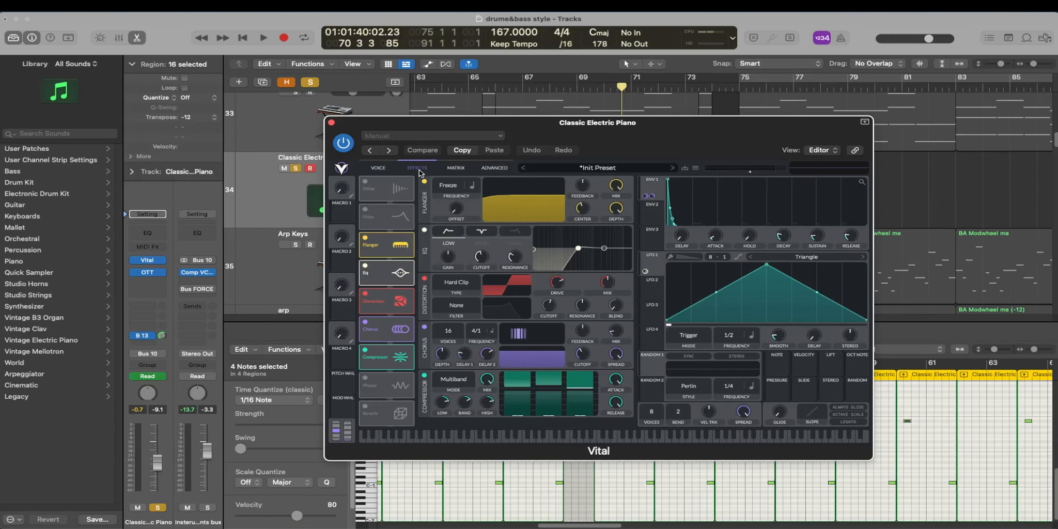
left_click(453, 168)
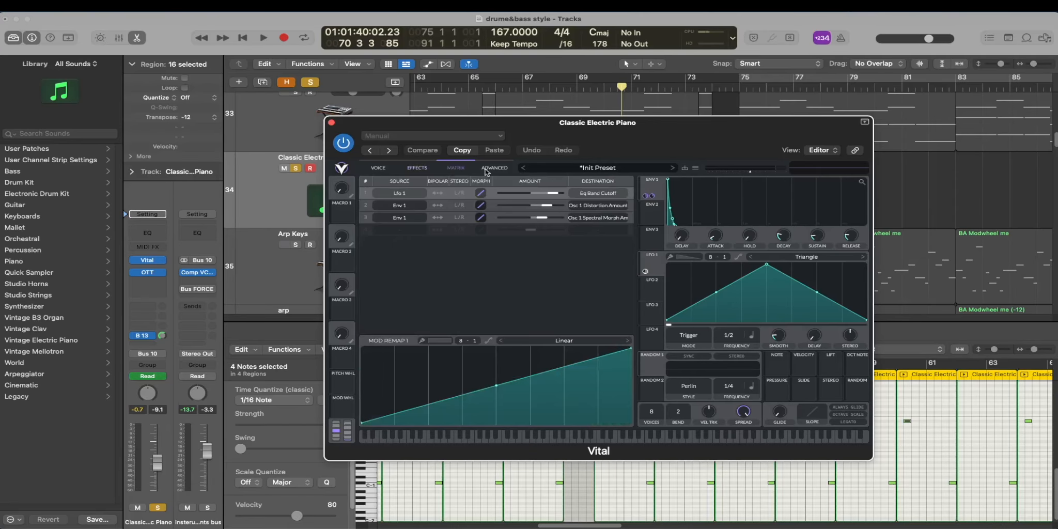
left_click(381, 171)
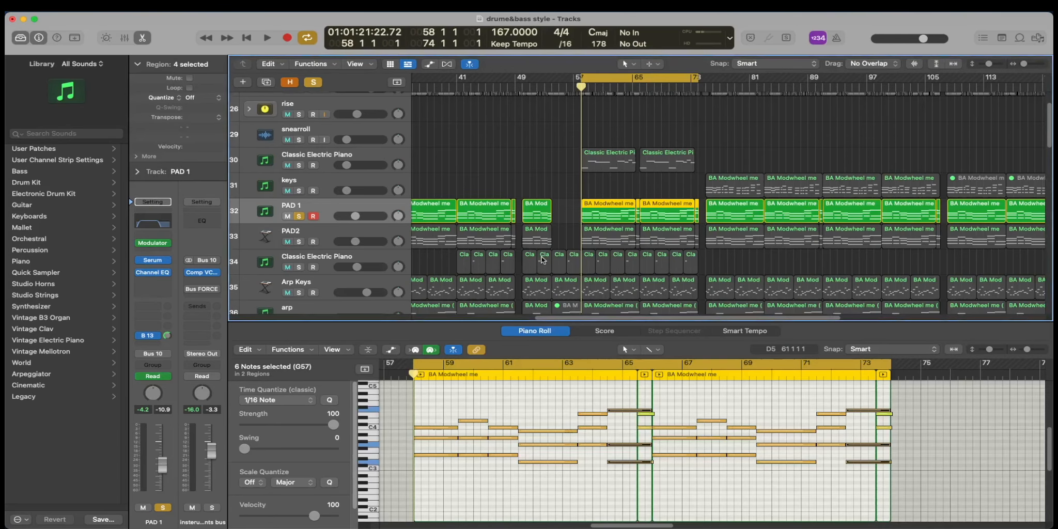
Play the PAD 1 part from bar 58 and examine its chord notes in the Piano Roll and its regions up close.
key("space")
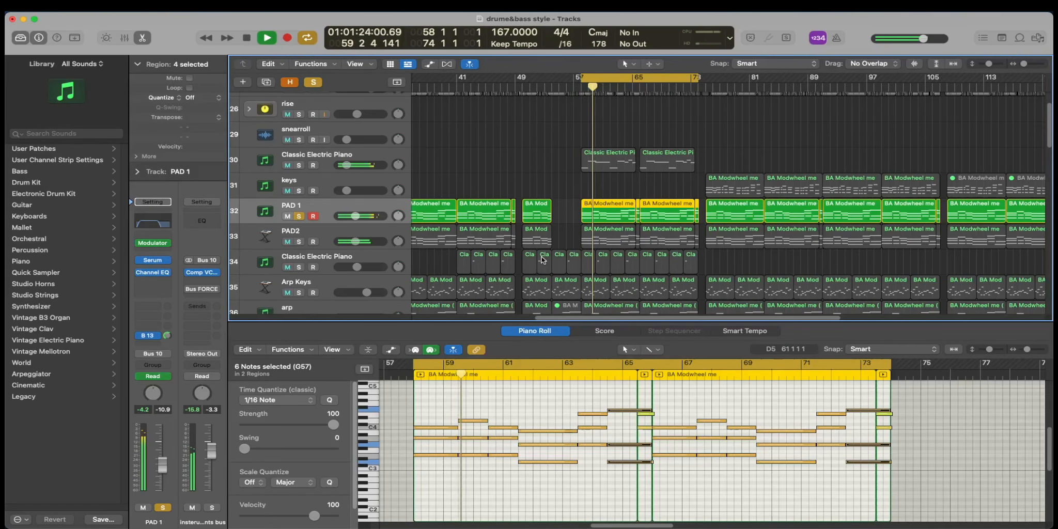
scroll(611, 465, "up", 2)
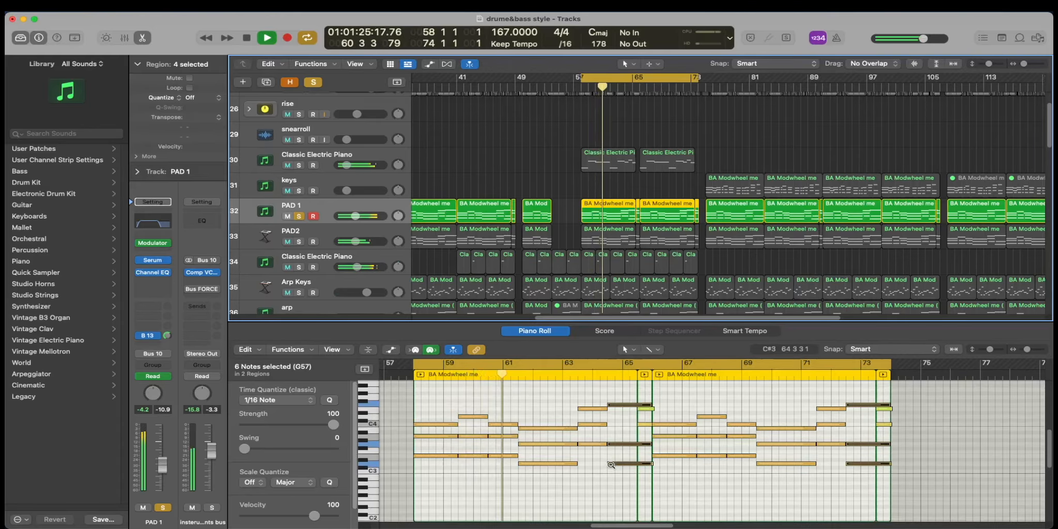
scroll(611, 465, "up", 2)
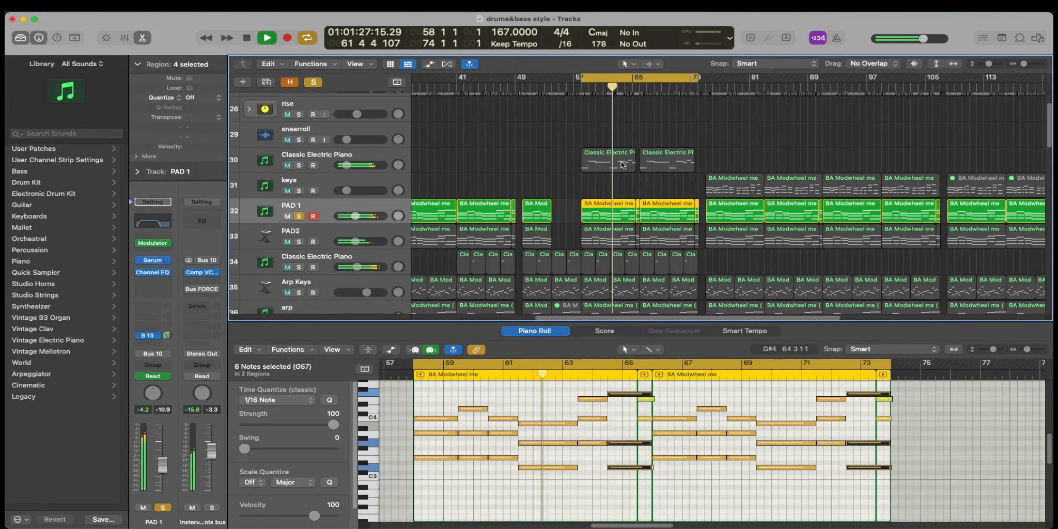
scroll(674, 231, "up", 1)
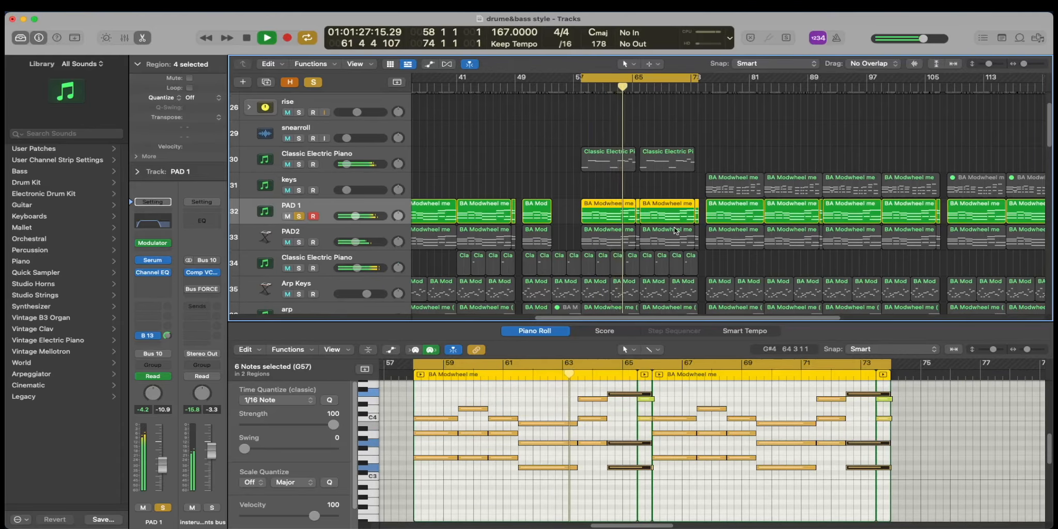
scroll(675, 231, "up", 5)
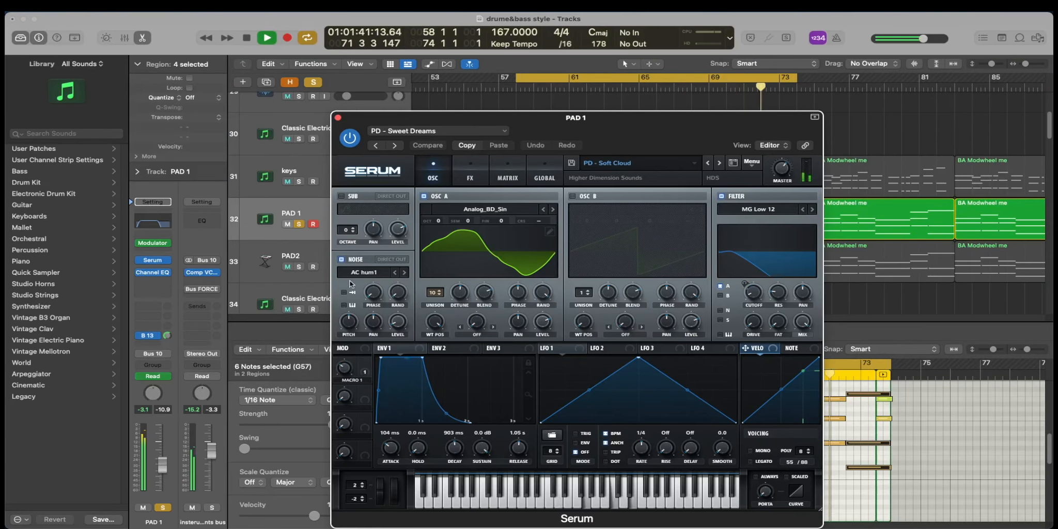
Examine the effects, modulation matrix and oscillators of PAD 1's Serum patch PD - Soft Cloud, and close the synth.
left_click(475, 177)
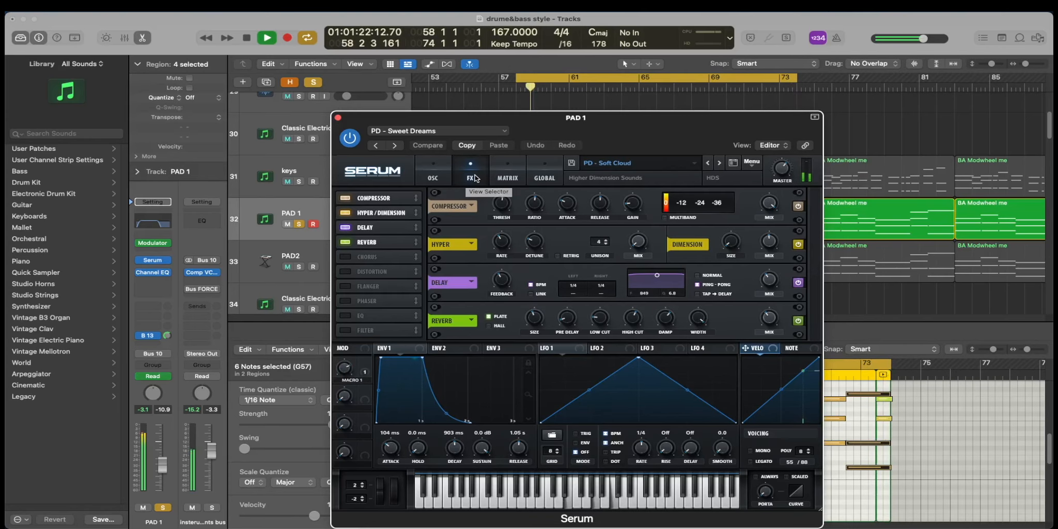
left_click(508, 178)
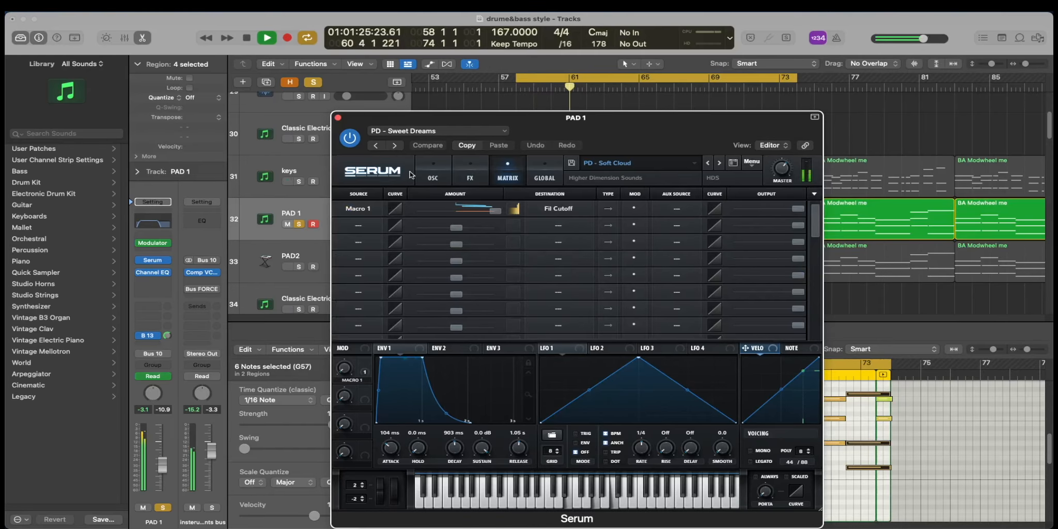
left_click(432, 177)
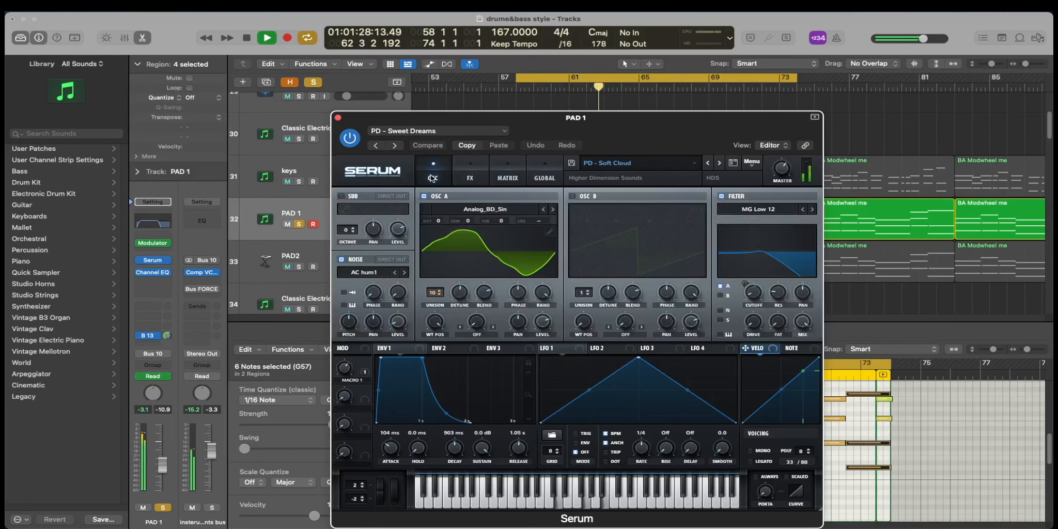
left_click(338, 118)
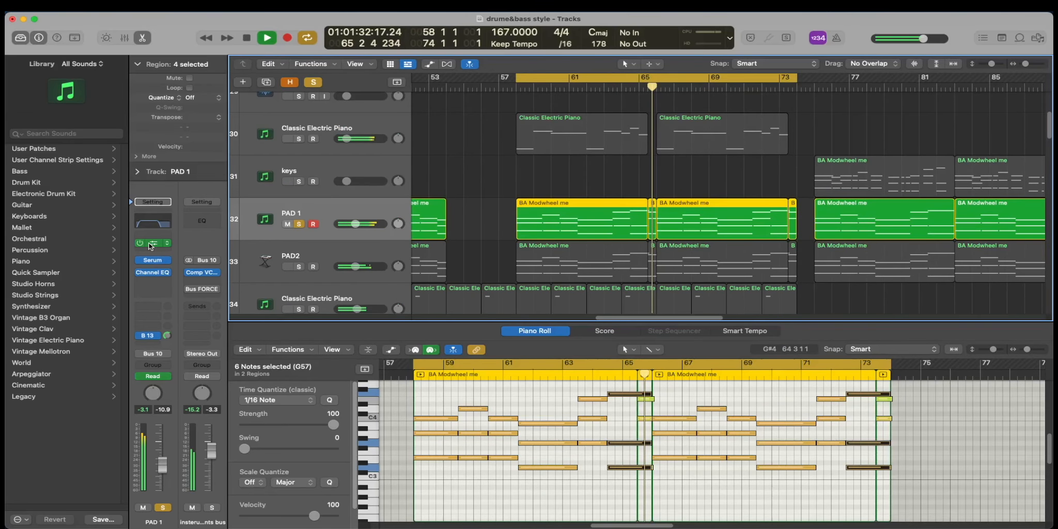
Inspect PAD 1's Modulator MIDI effect and its Channel EQ curve, close both and stop playback.
left_click(151, 243)
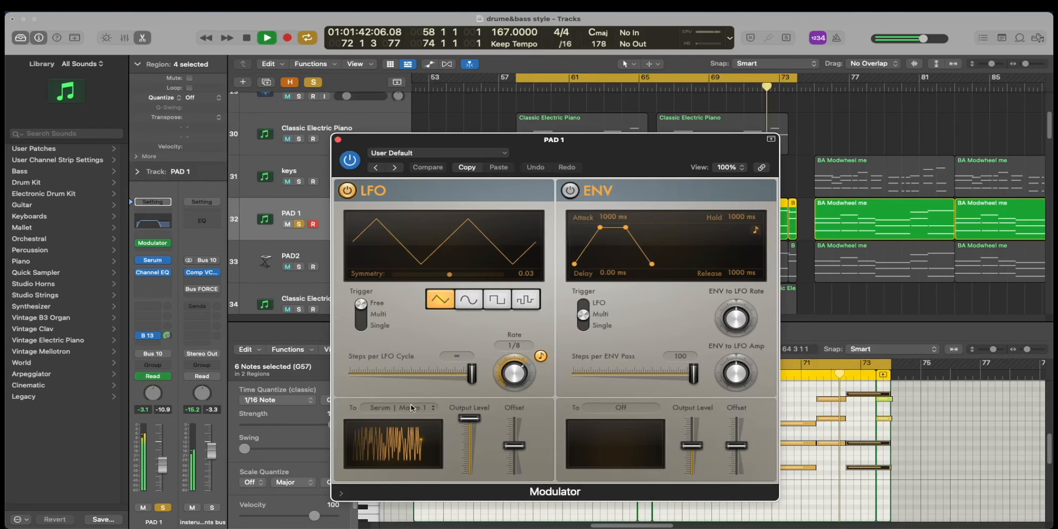
left_click(338, 139)
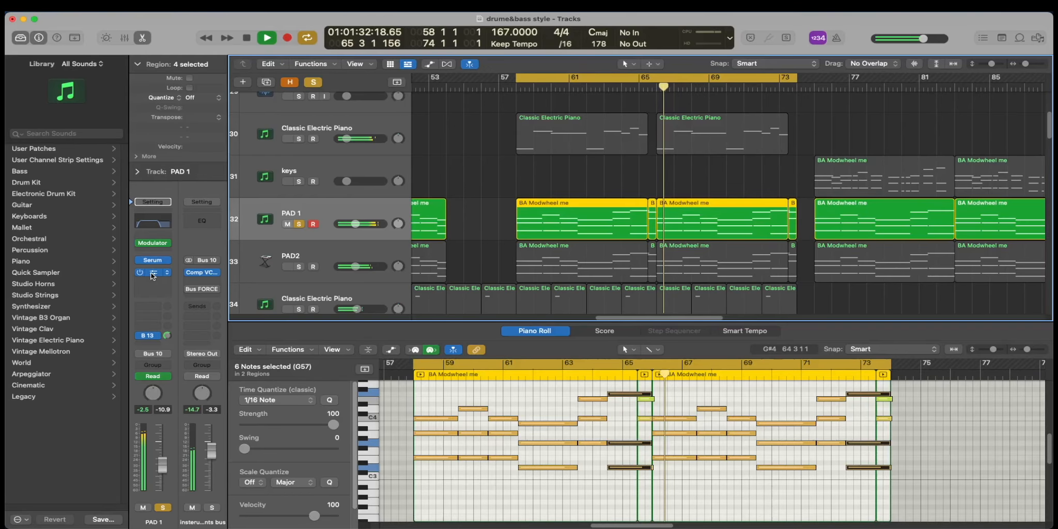
left_click(153, 272)
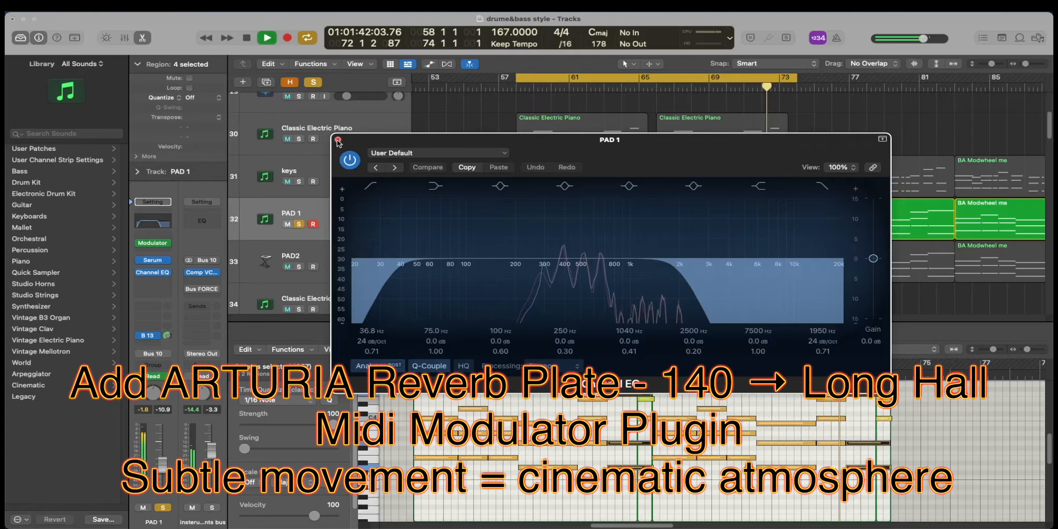
left_click(338, 140)
key("space")
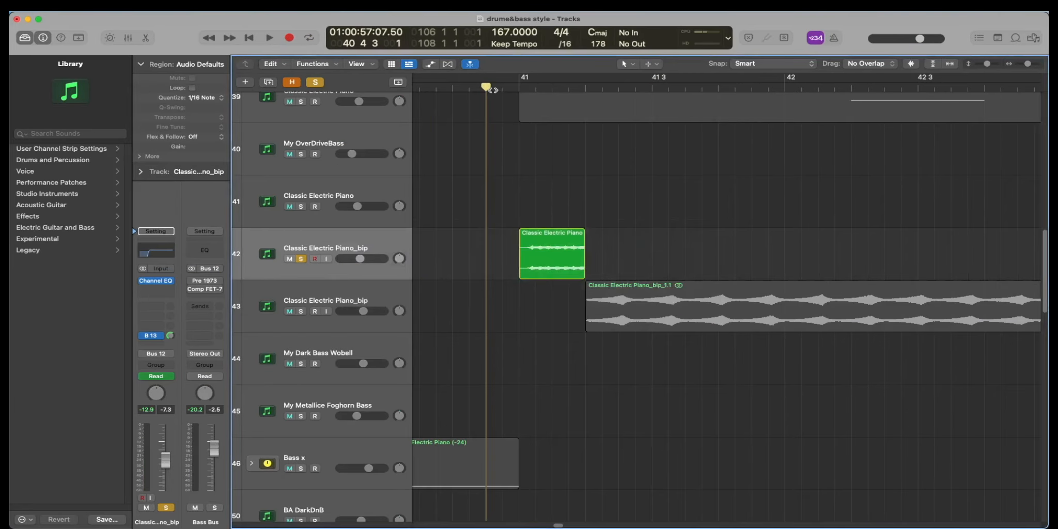
Play the two Classic Electric Piano_bip audio regions from just before bar 41, then replay them from the same spot.
key("space")
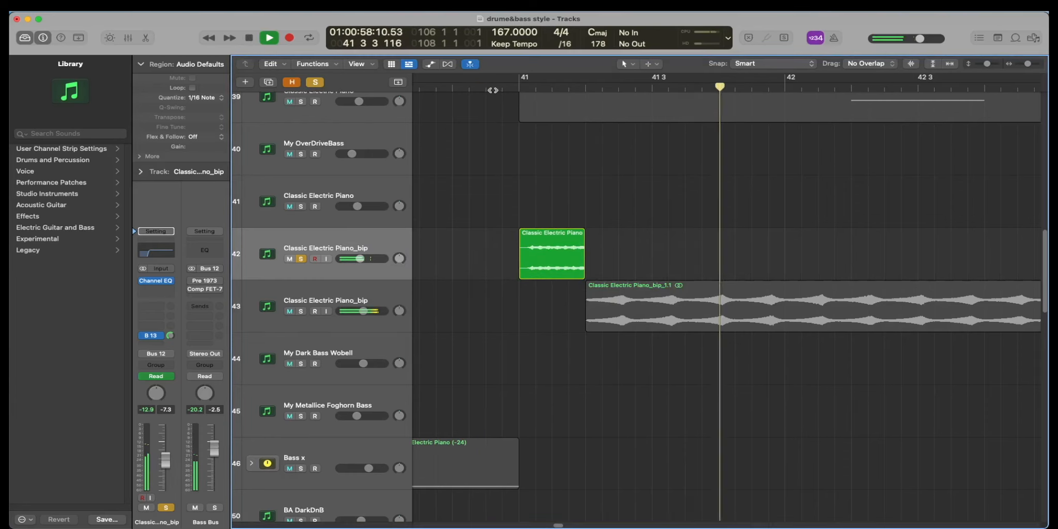
key("space")
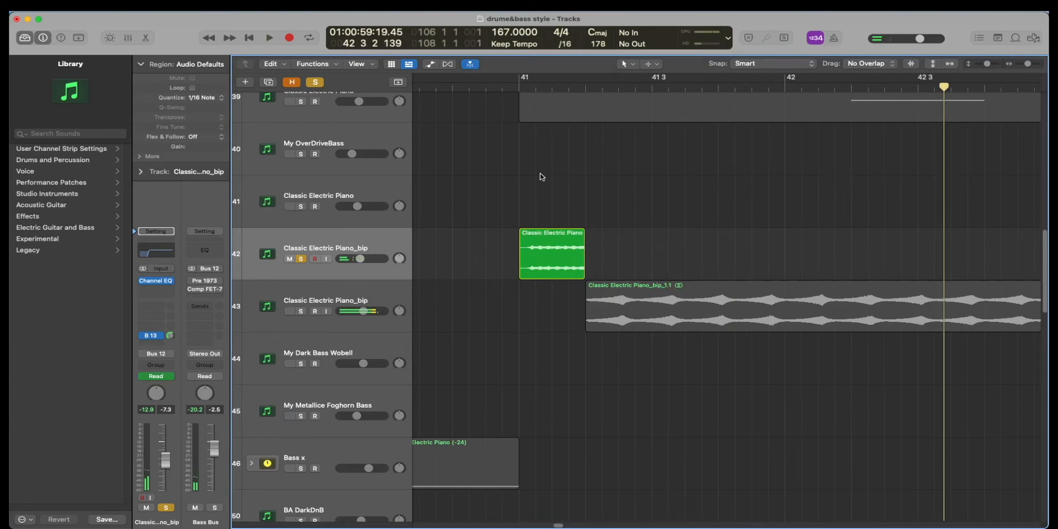
left_click(480, 87)
key("space")
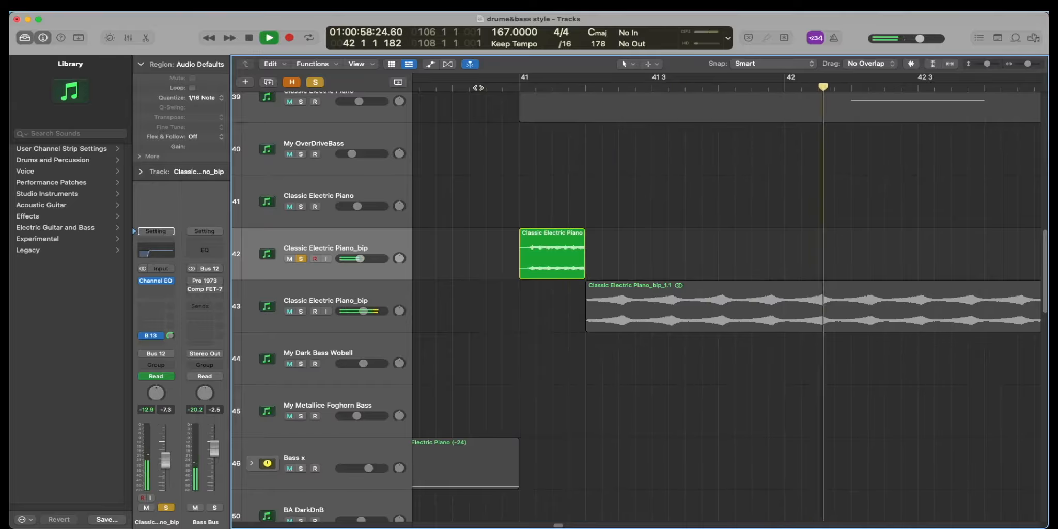
Stop the Classic Electric Piano_bip playback, and play the rise stack's risenoise and SKP_Uplifter_08 regions from bar 28.
key("space")
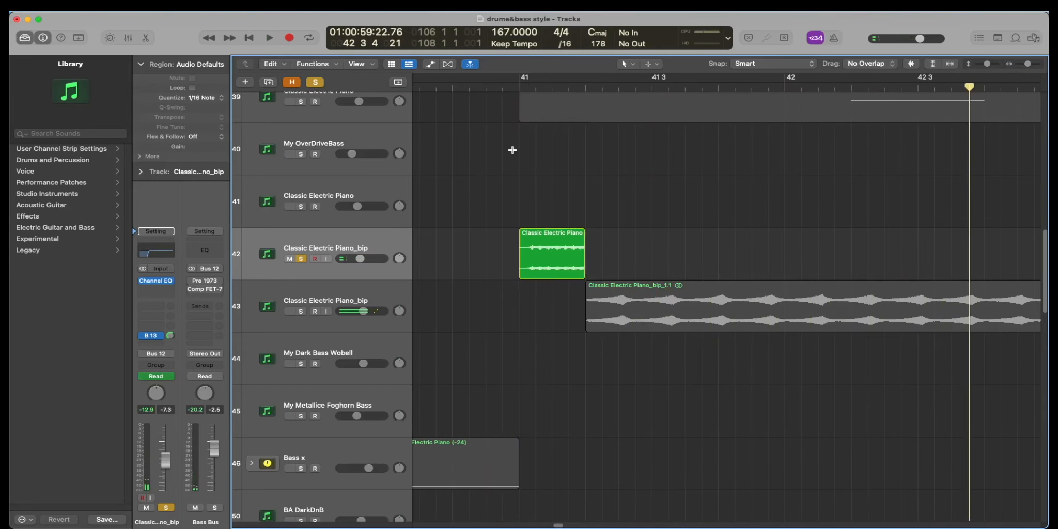
key("space")
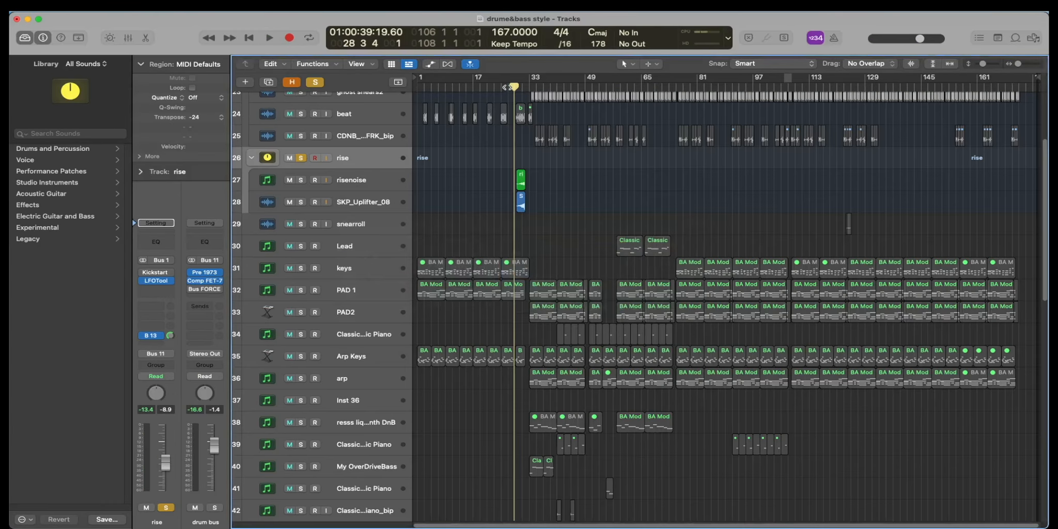
key("space")
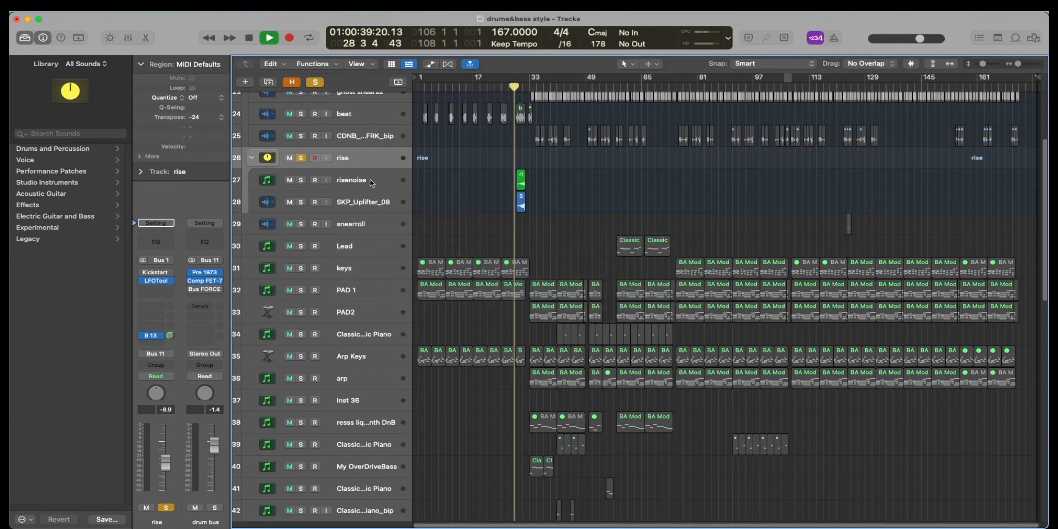
scroll(500, 197, "right", 5)
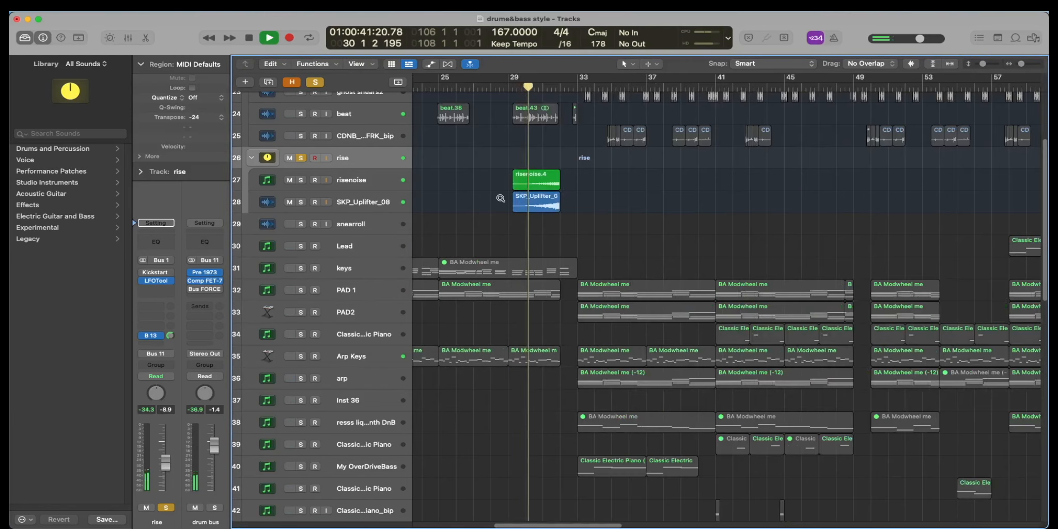
scroll(501, 199, "up", 3)
scroll(500, 199, "right", 5)
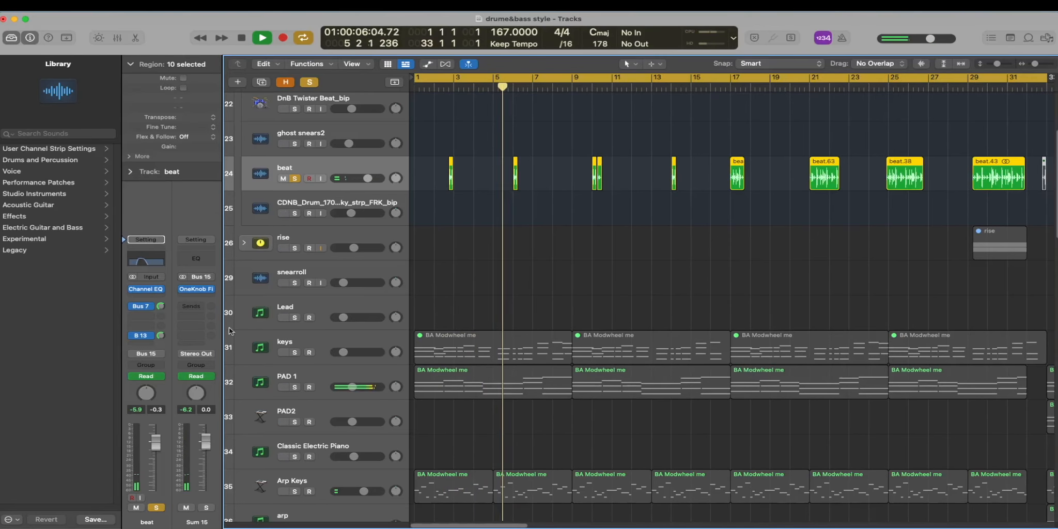
Look through the Mixer channel strips from beat to the bus and output channels while the intro plays, and close the Mixer.
key("x")
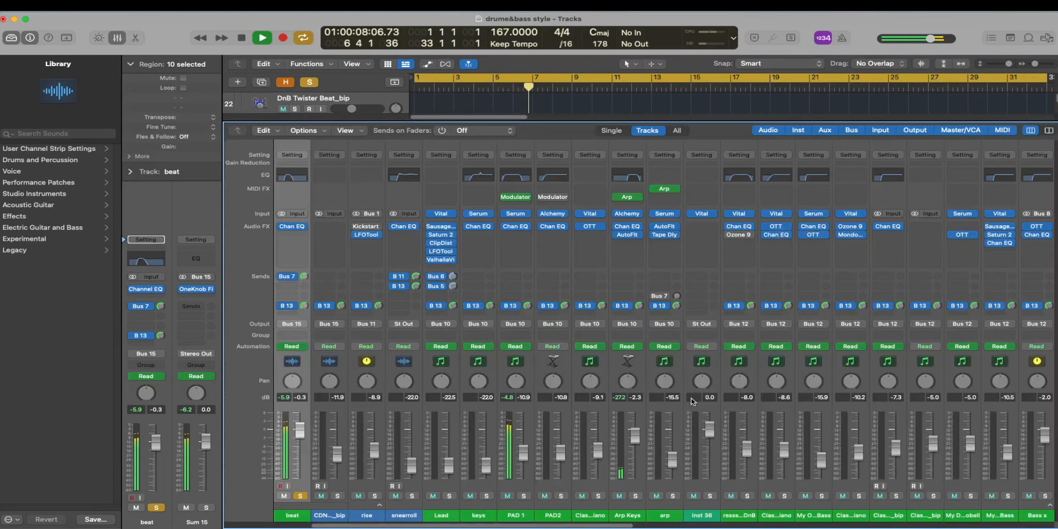
scroll(692, 401, "right", 15)
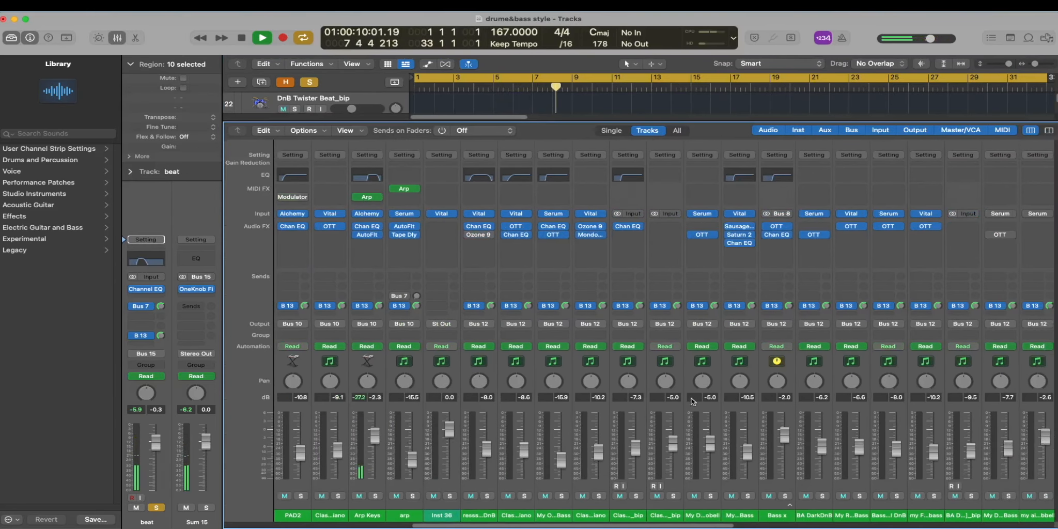
scroll(693, 401, "right", 10)
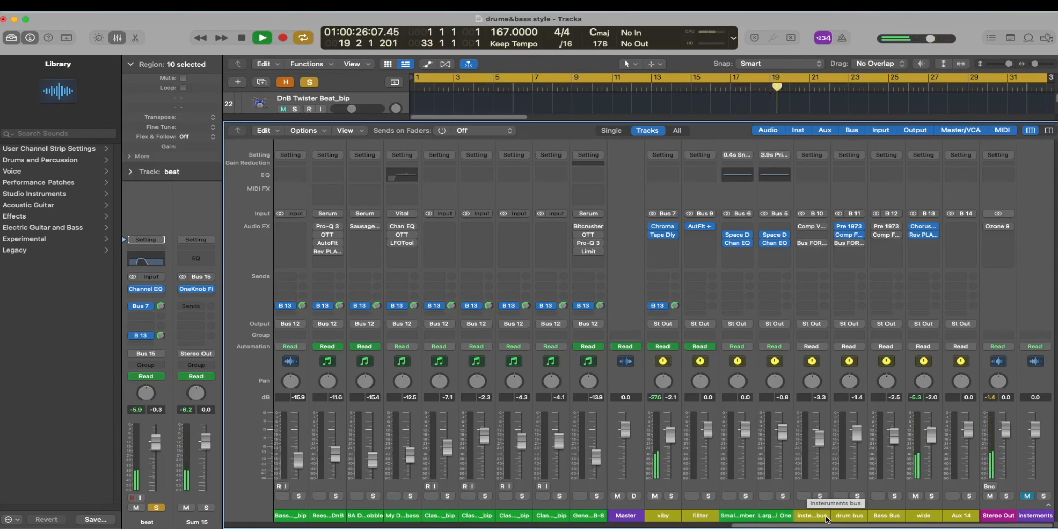
key("x")
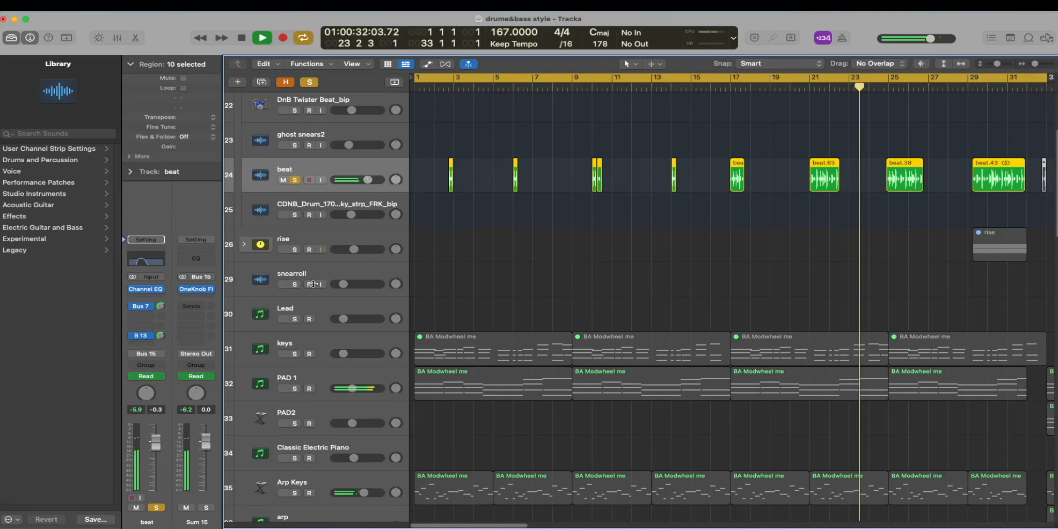
Compare the beat track with its Channel EQ bypassed and active, examine the EQ curve, stop playback and close the EQ.
left_click(138, 290)
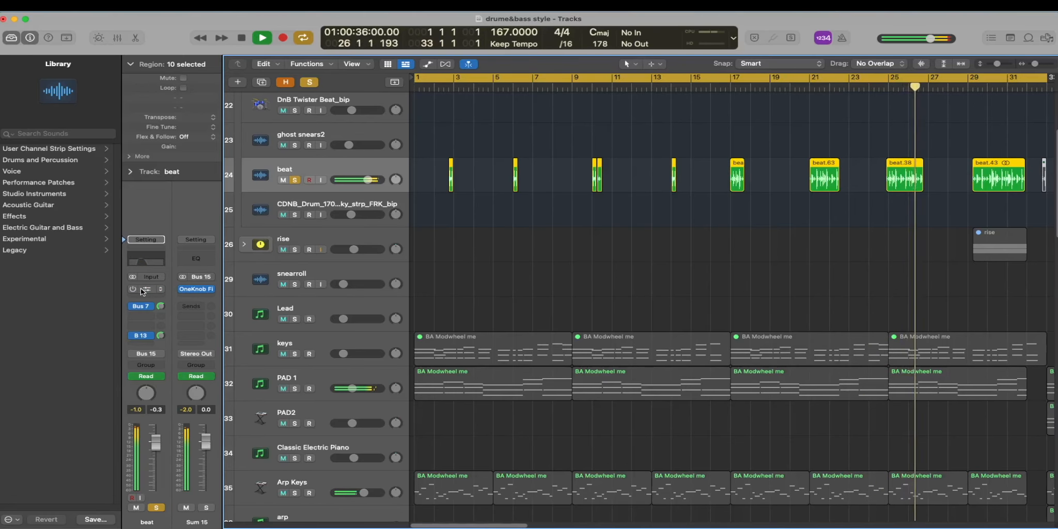
left_click(136, 290)
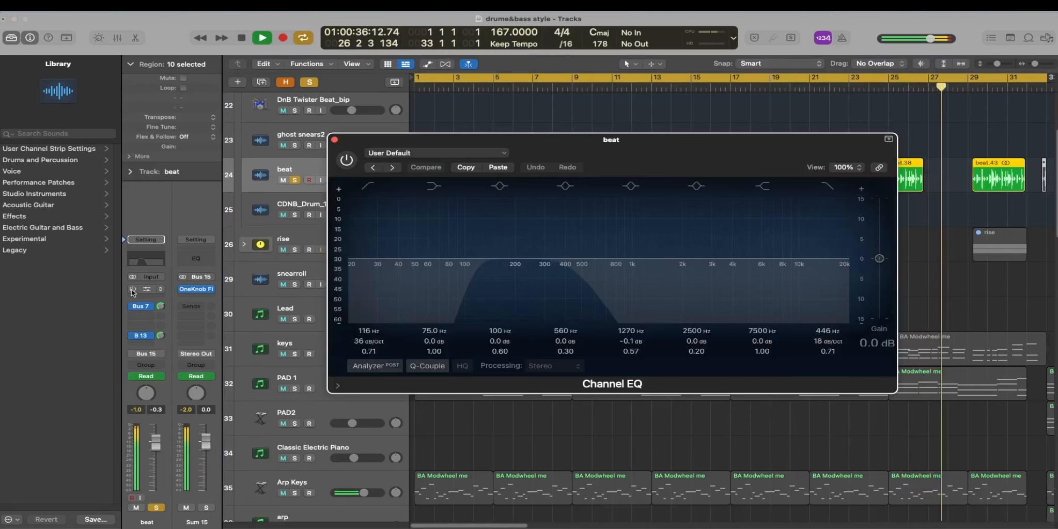
left_click(132, 289)
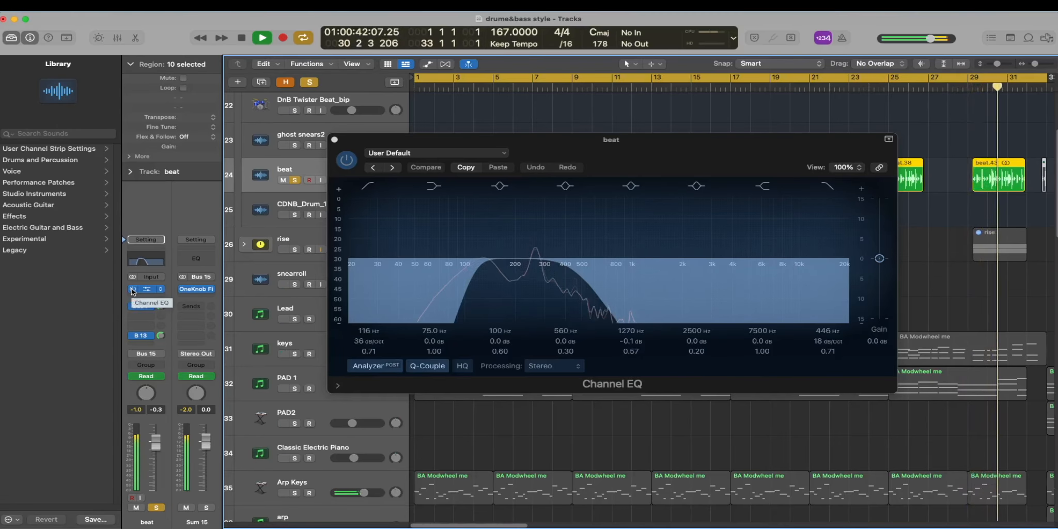
key("space")
left_click(335, 140)
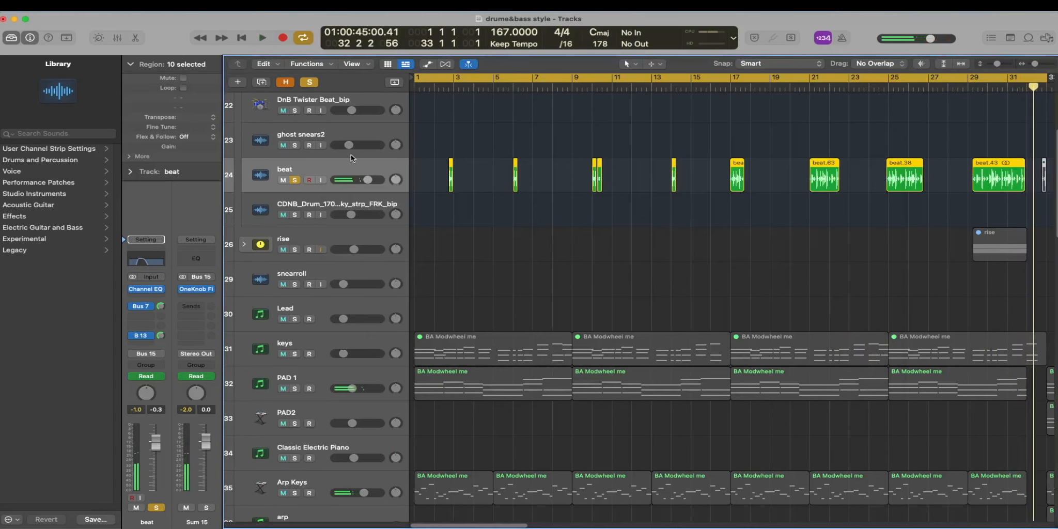
Play the Twisted loop region from bar 74 and the drum fill region from bar 48, and stop playback.
key("space")
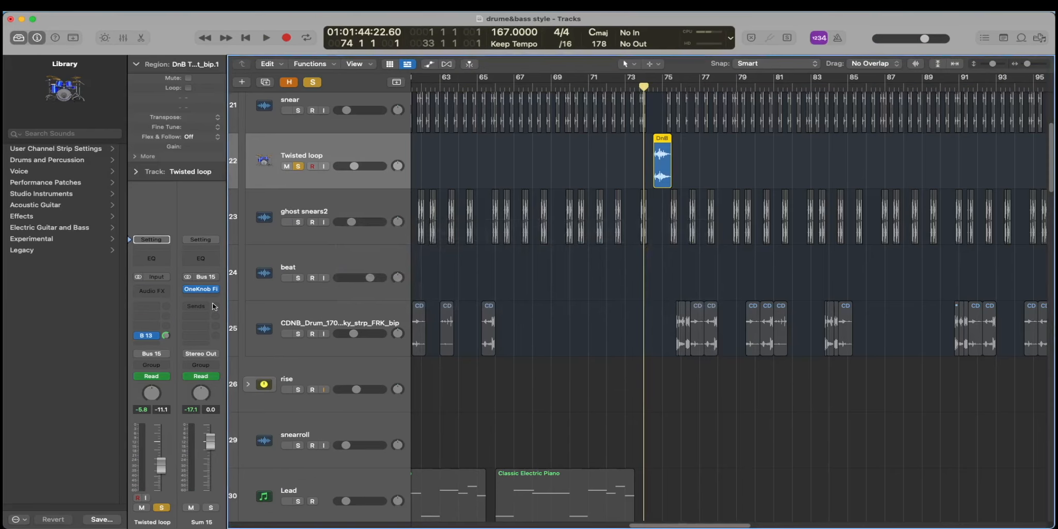
key("space")
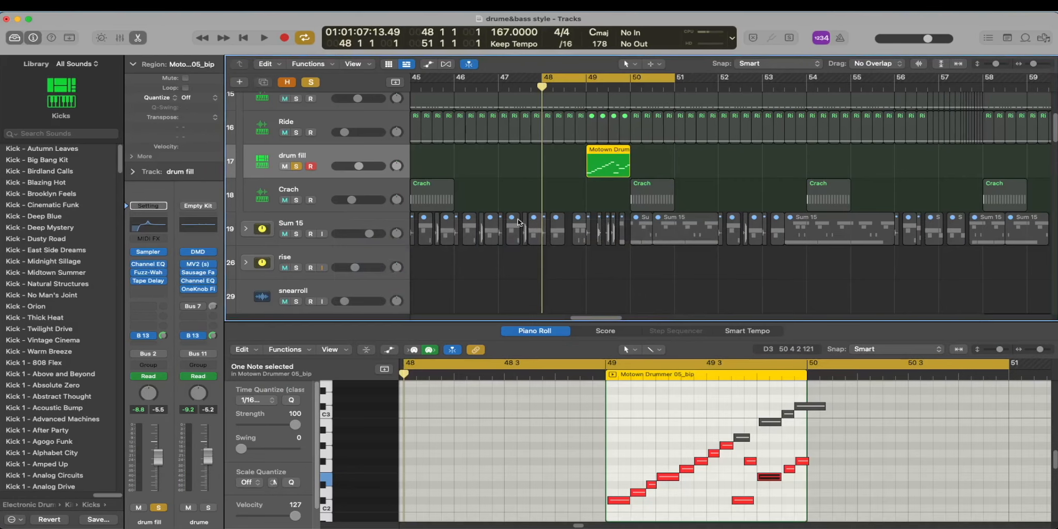
key("space")
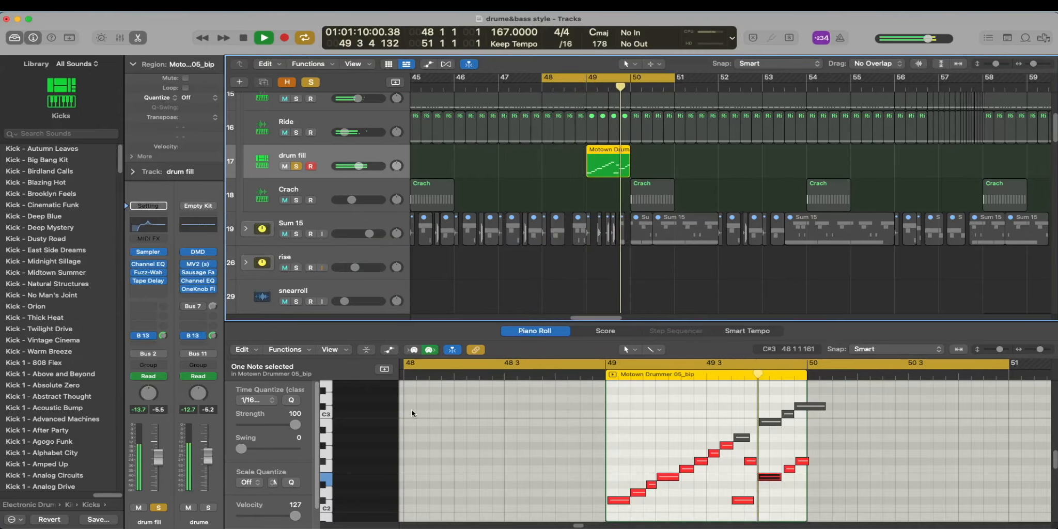
key("space")
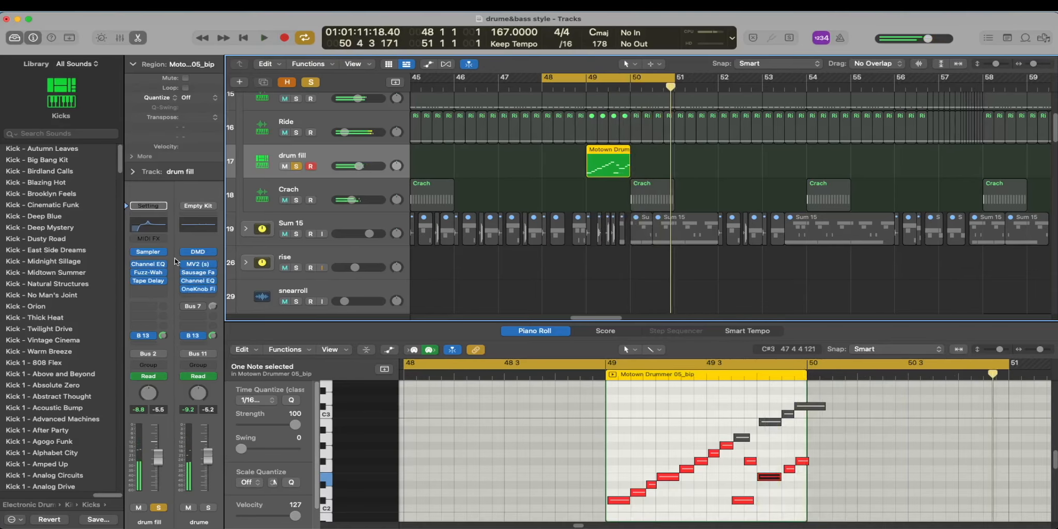
Inspect the drum fill track's Sampler instrument and its Channel EQ, Fuzz-Wah and Tape Delay effects.
mouse_move(146, 255)
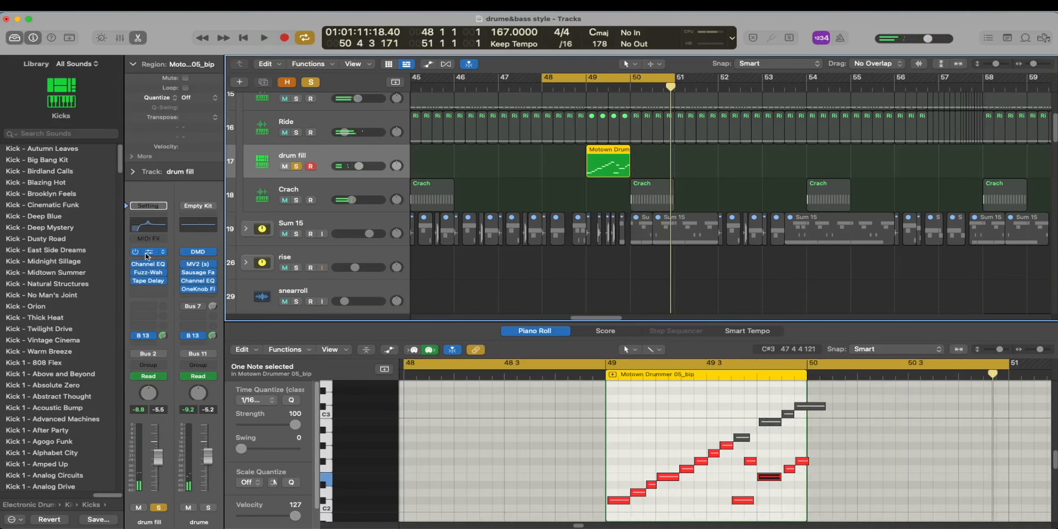
left_click(147, 253)
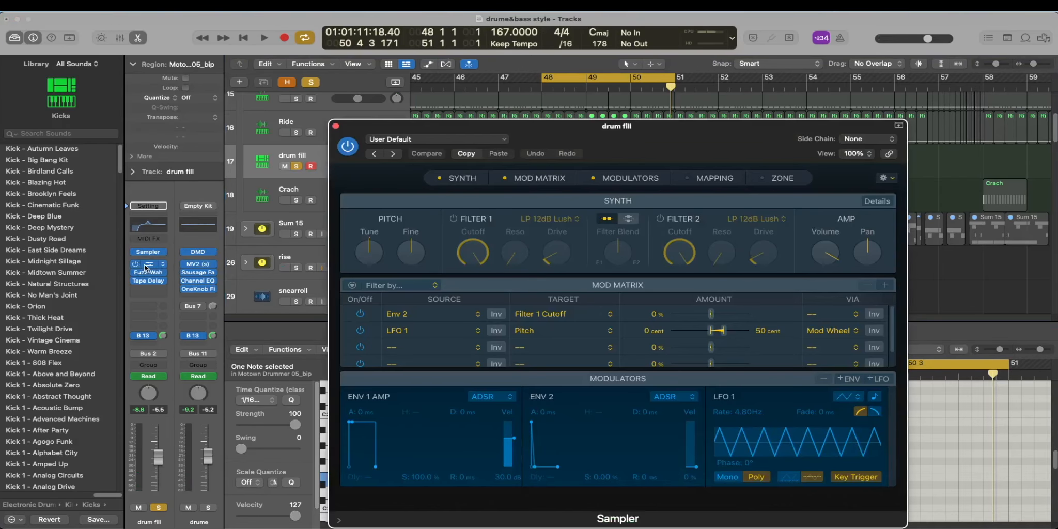
left_click(147, 265)
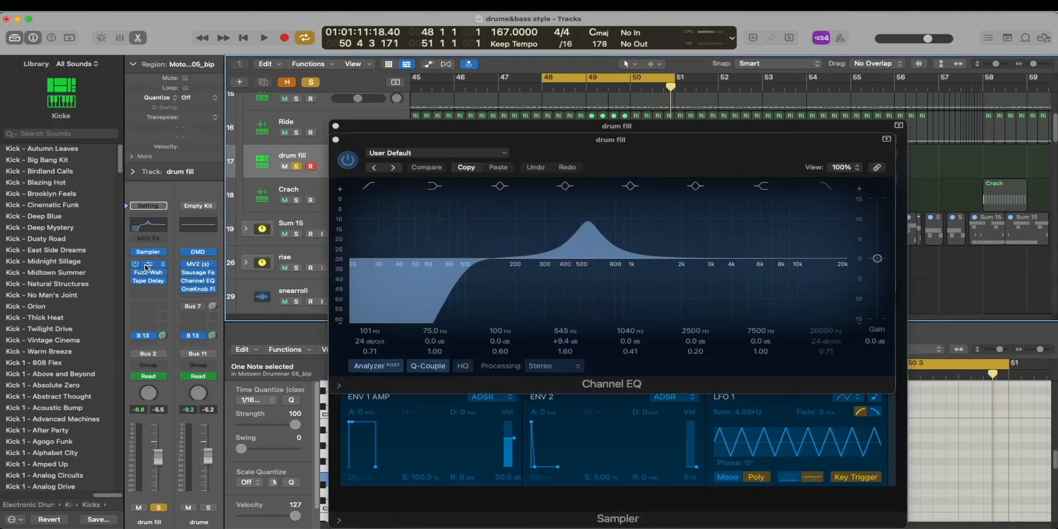
left_click(336, 140)
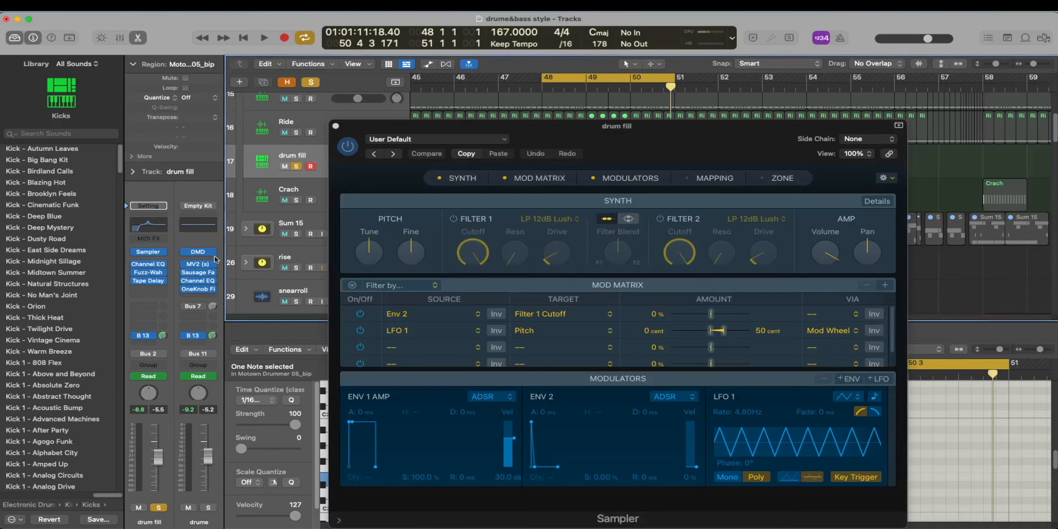
left_click(152, 275)
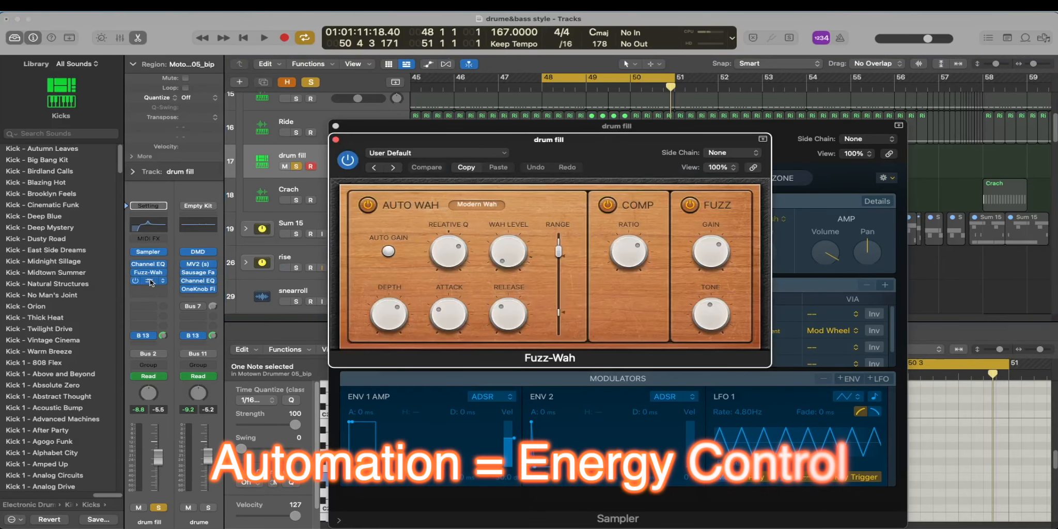
left_click(150, 281)
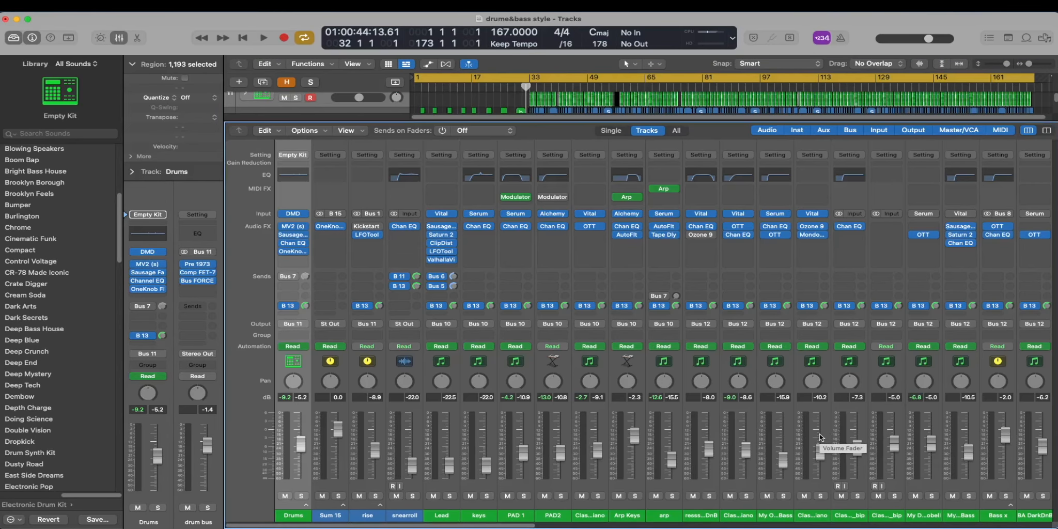
Examine the Dynamics, Dynamic EQ, Maximizer, Imager and Vintage Limiter modules of Ozone 9 on the Stereo Out channel, and close the plug-in.
scroll(820, 437, "right", 12)
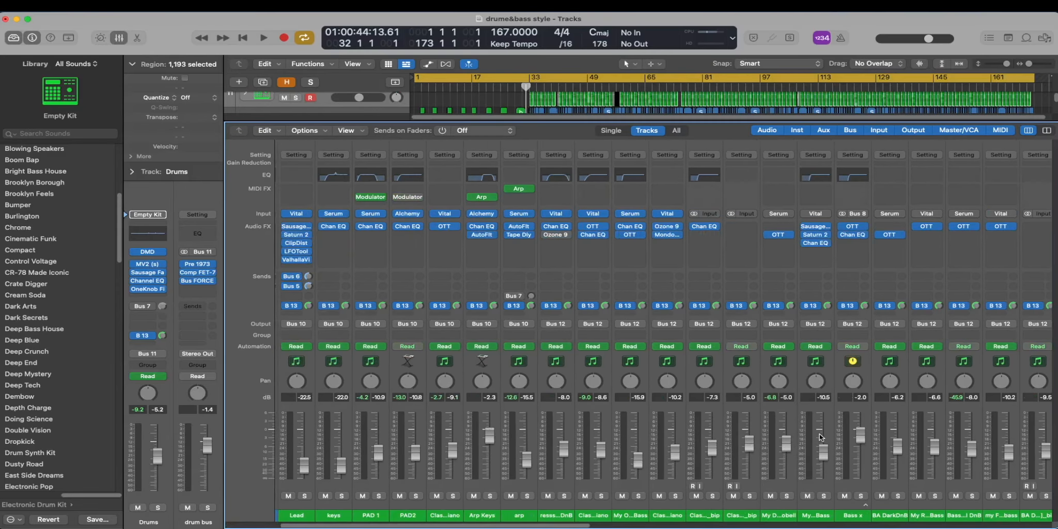
scroll(820, 436, "right", 16)
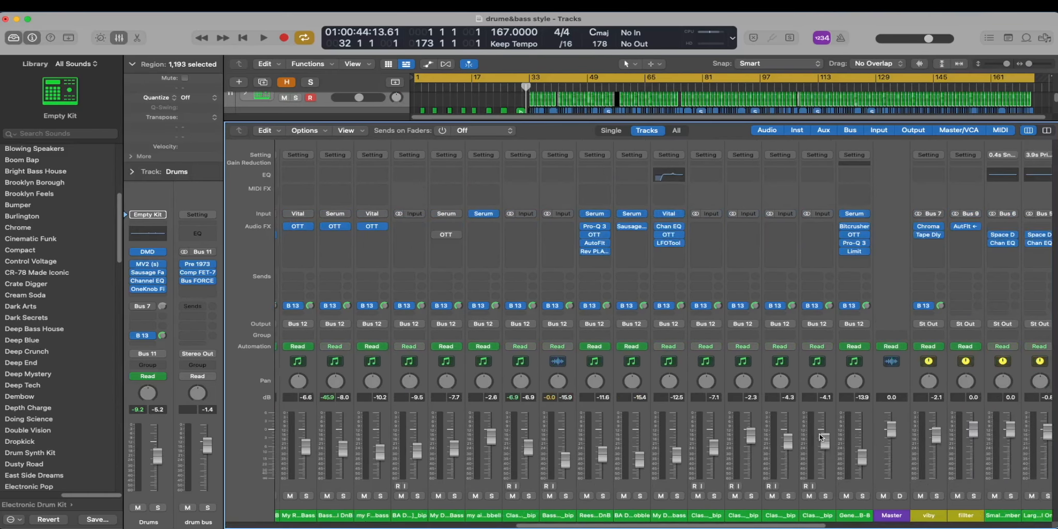
scroll(821, 437, "right", 6)
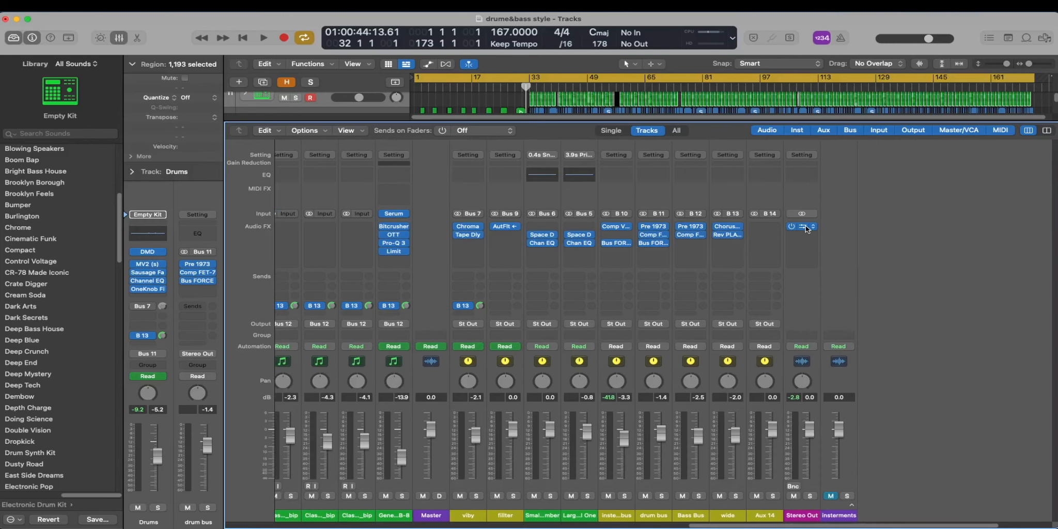
left_click(803, 227)
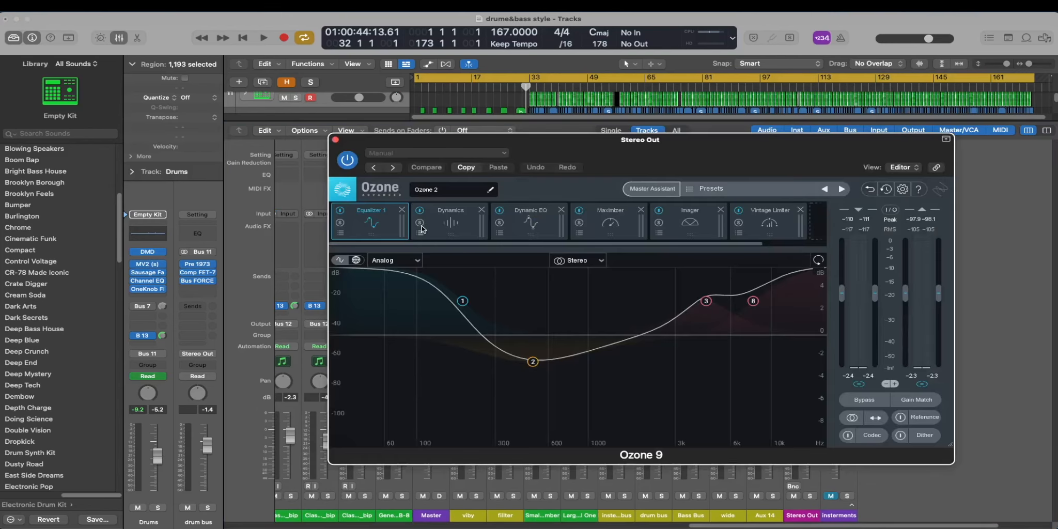
left_click(444, 227)
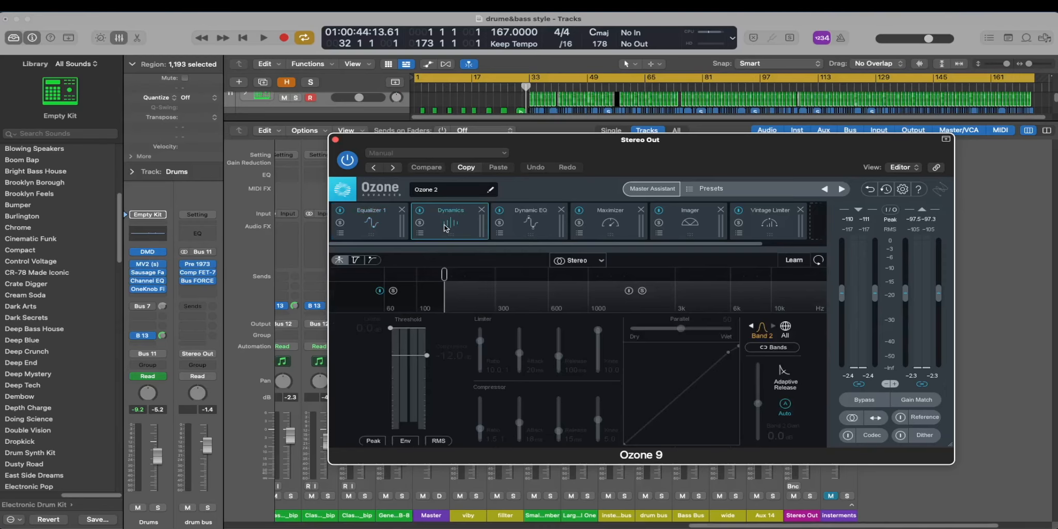
left_click(520, 230)
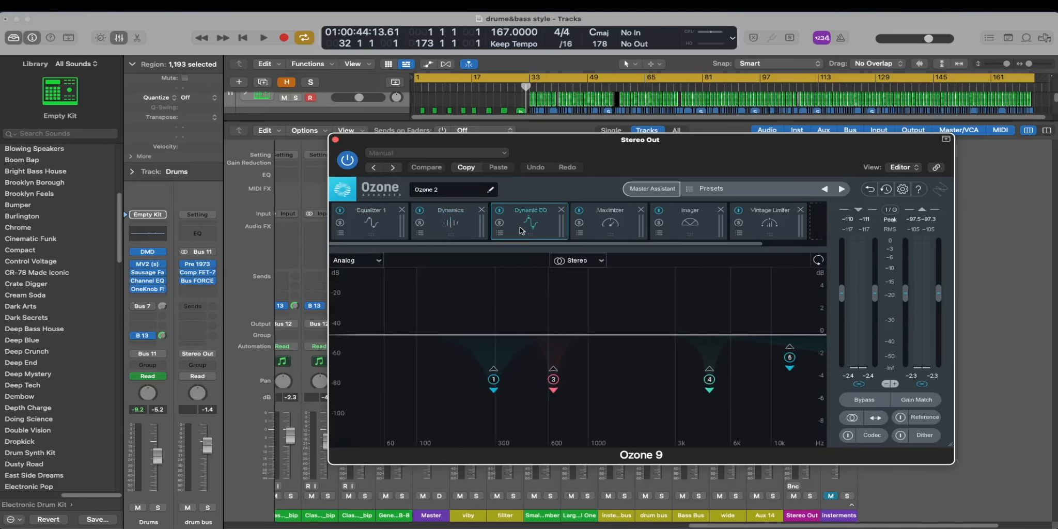
left_click(625, 232)
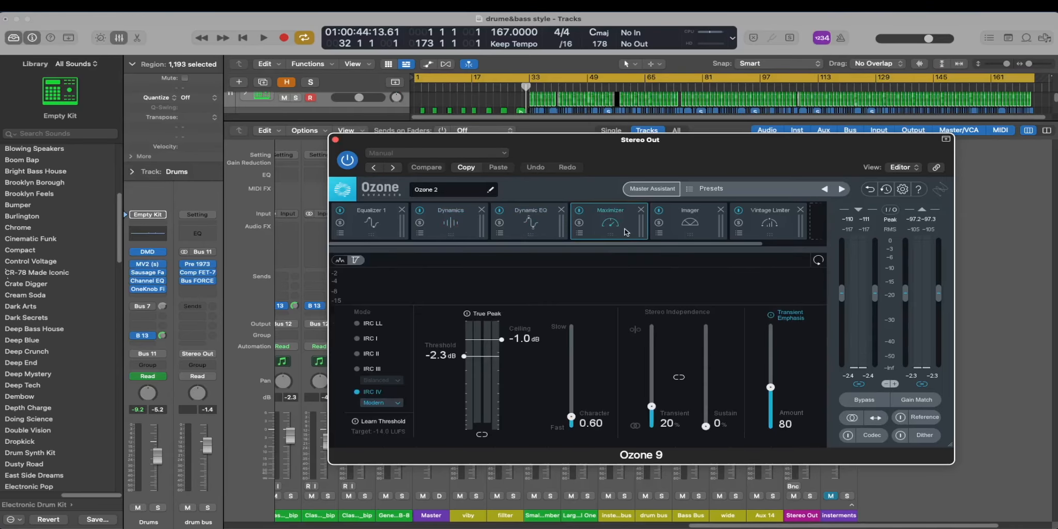
left_click(686, 231)
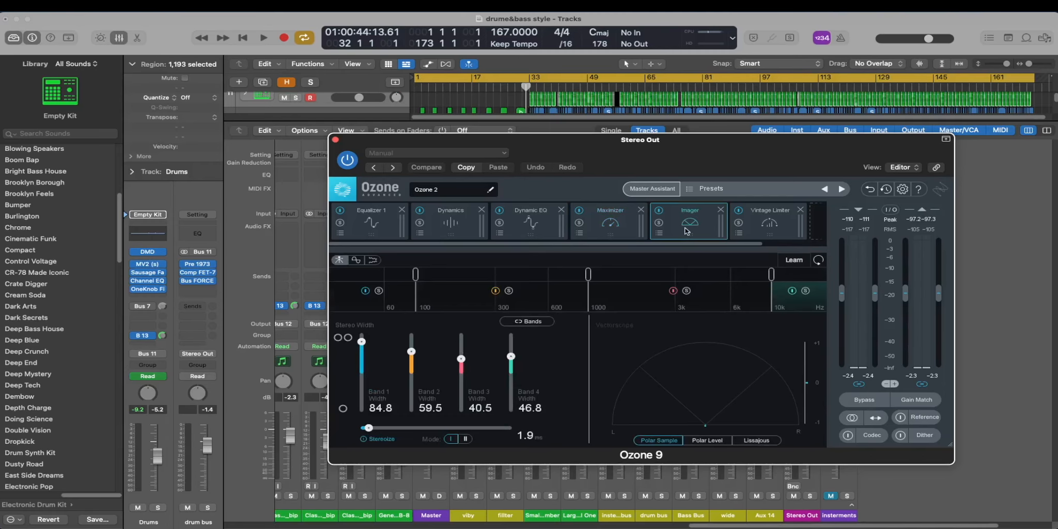
left_click(758, 232)
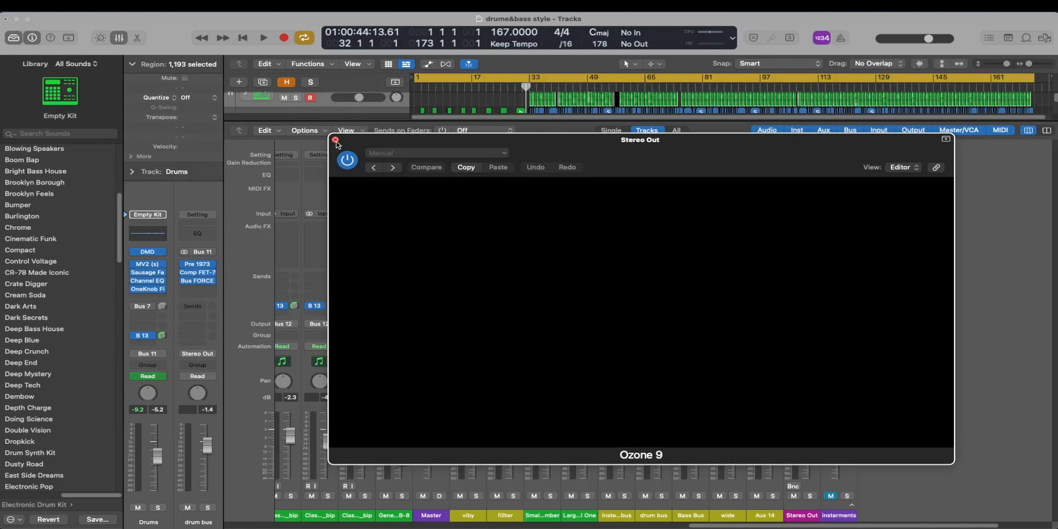
left_click(335, 140)
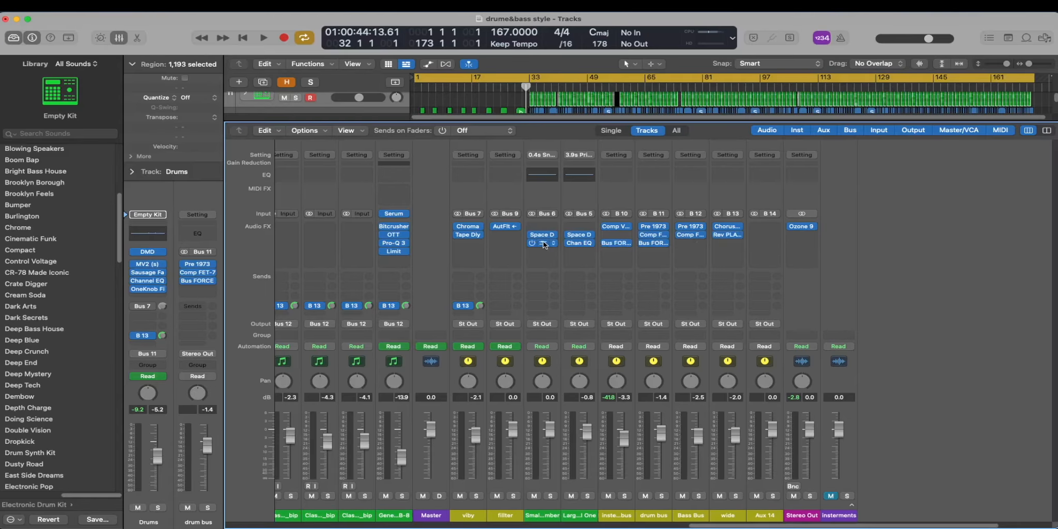
Inspect the Rev PLATE-140 reverb on the wide bus and close it.
left_click(729, 235)
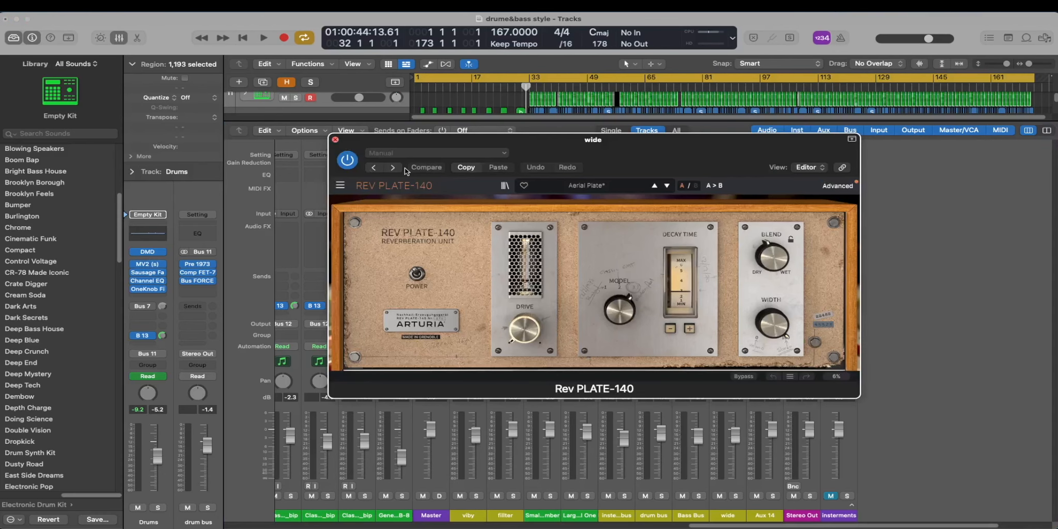
left_click(336, 140)
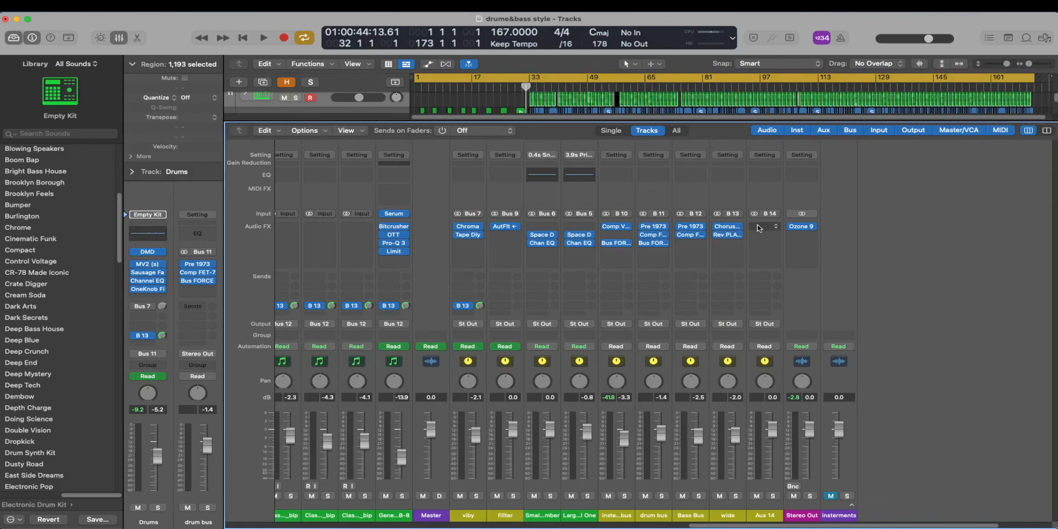
Inspect the Chorus DIMENSION-D on the wide bus and the Pre 1973 and Comp FET-76 on the Bass Bus, closing each plug-in.
left_click(731, 231)
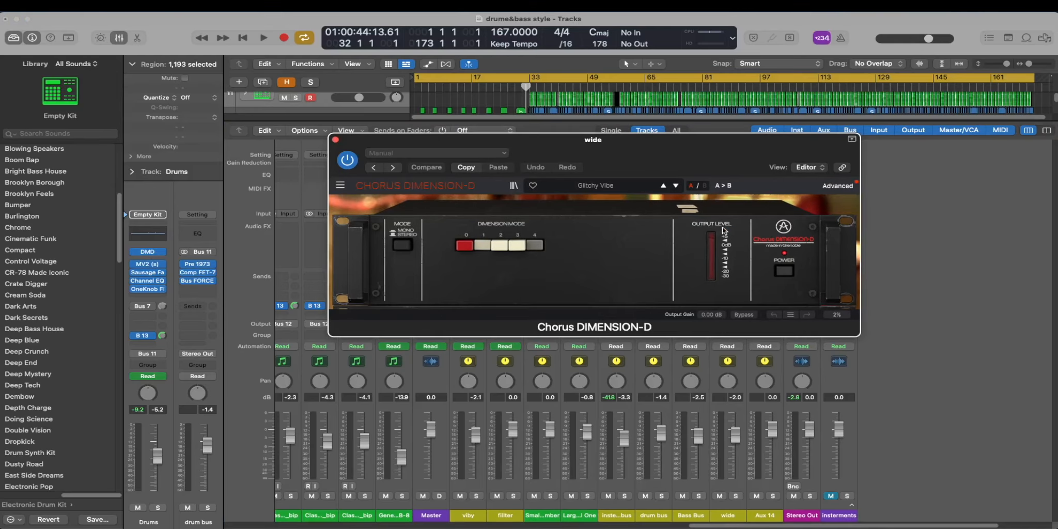
left_click(335, 139)
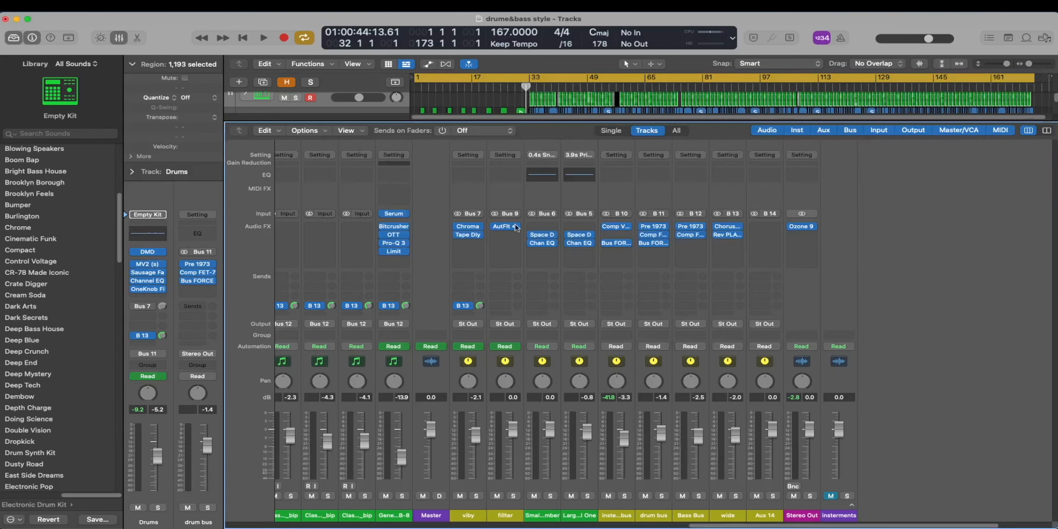
left_click(688, 227)
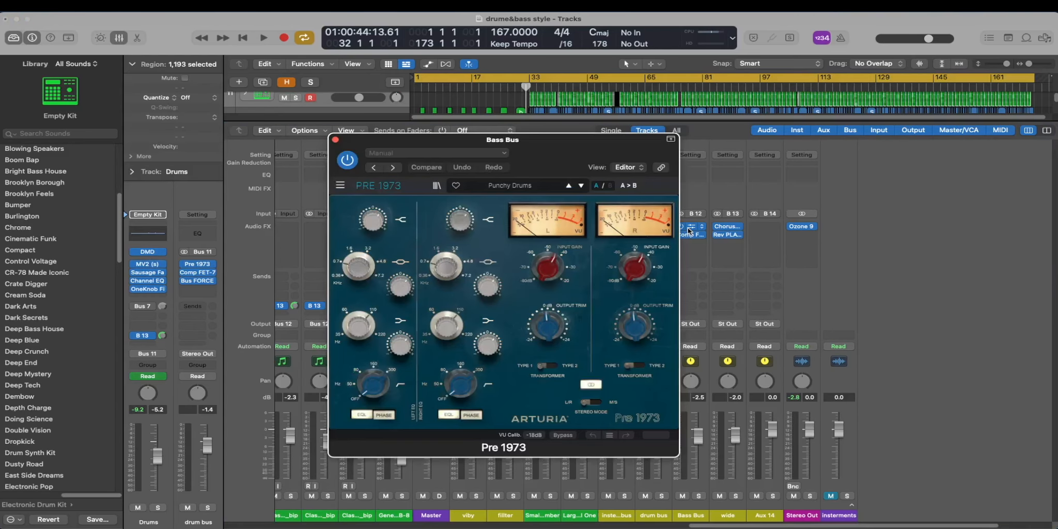
left_click(336, 140)
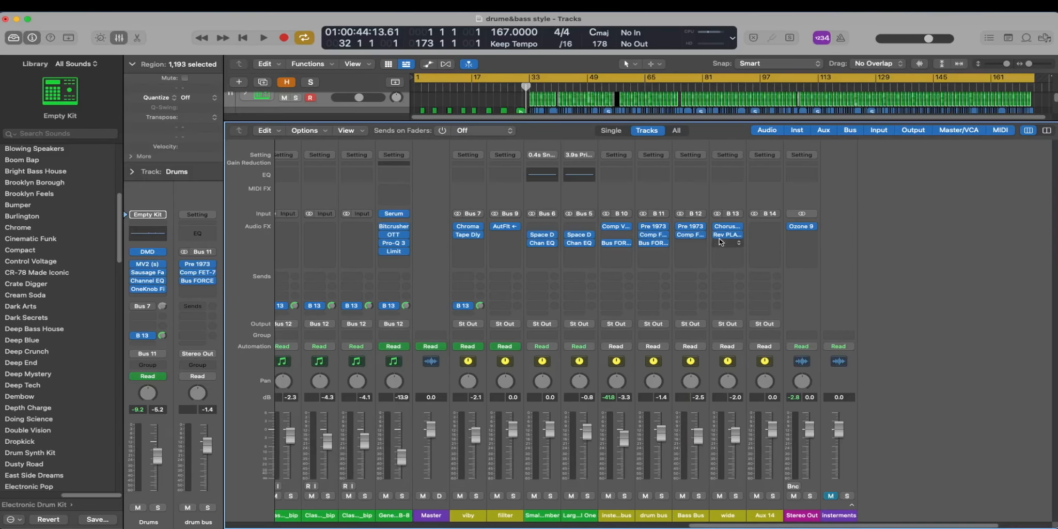
left_click(692, 237)
key("Escape")
left_click(690, 235)
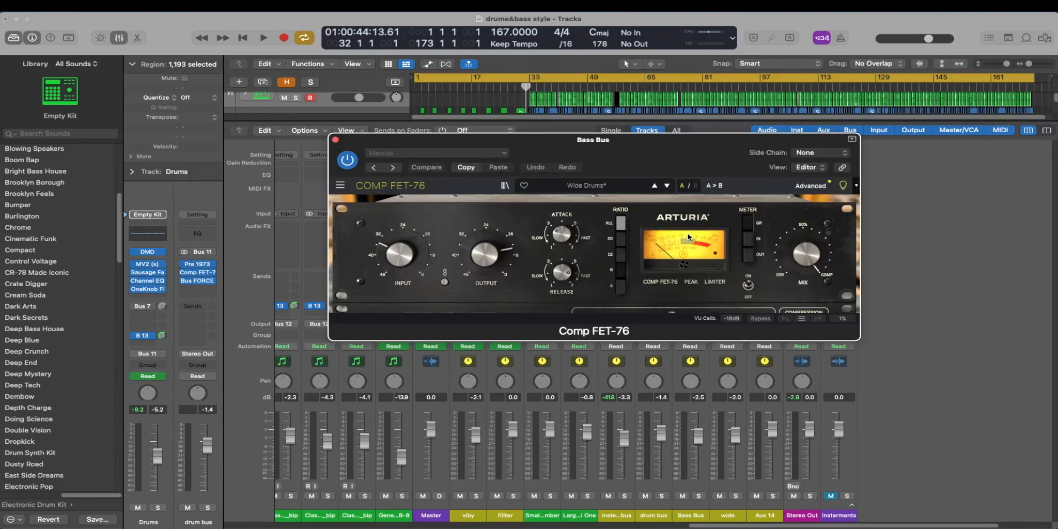
left_click(336, 140)
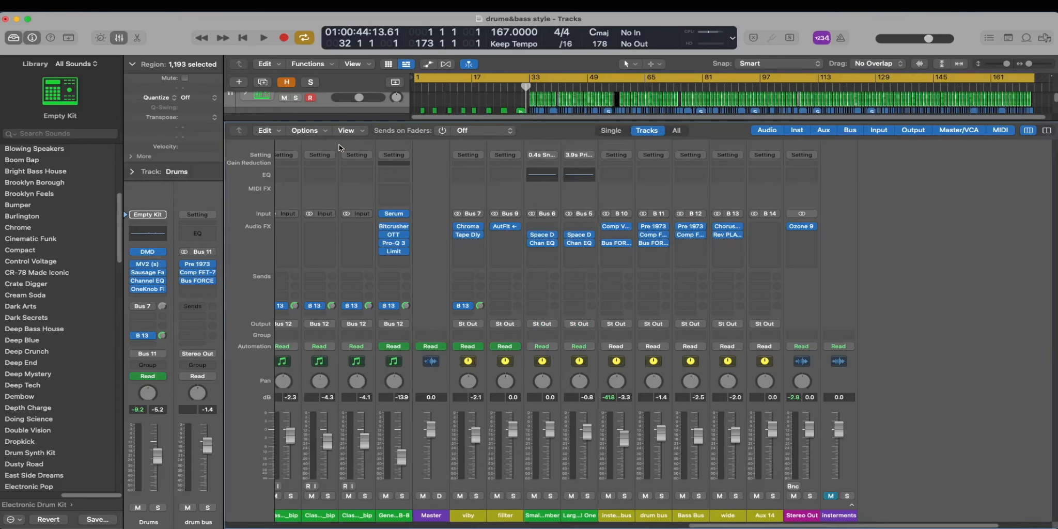
Inspect the drum bus's Pre 1973, Comp FET-76 and Bus FORCE plug-ins, closing each one.
left_click(654, 228)
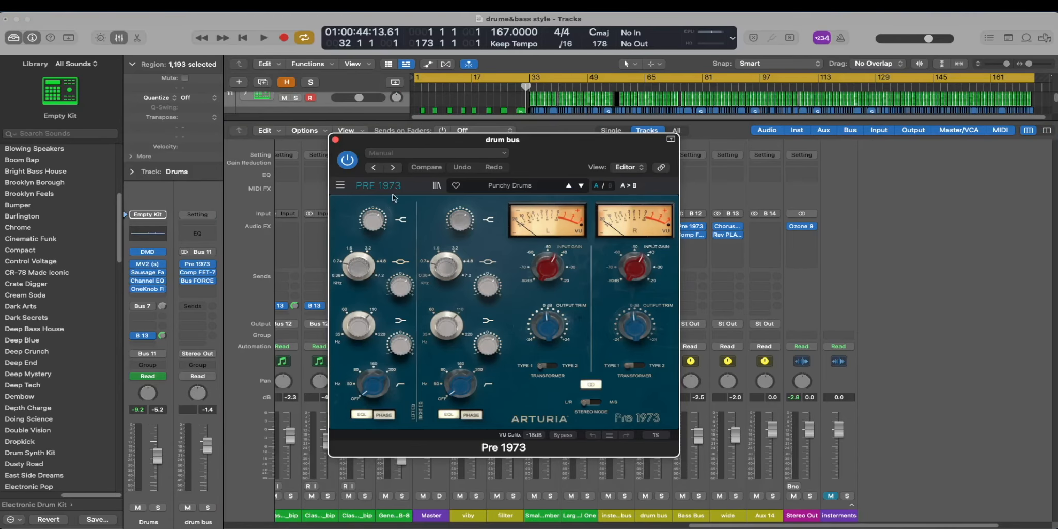
left_click(336, 140)
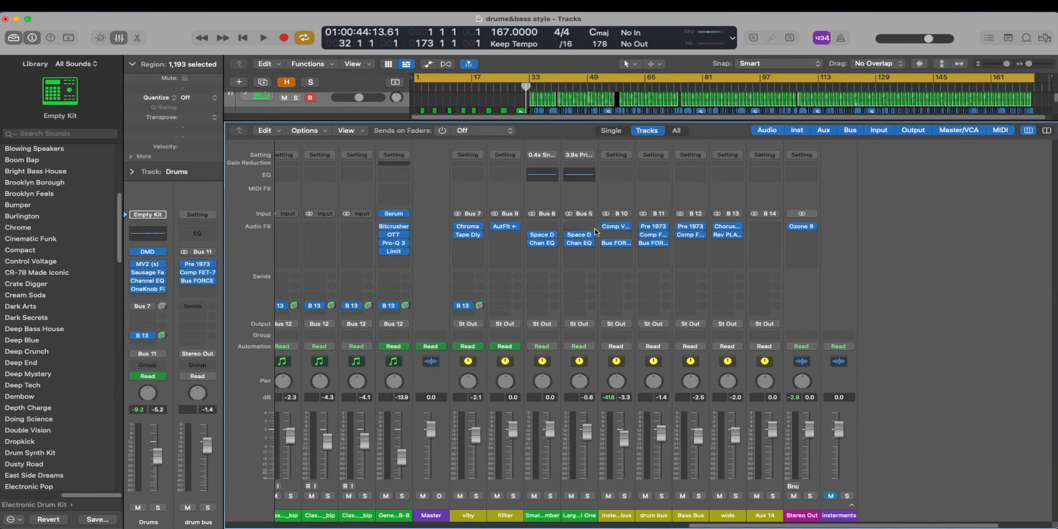
left_click(654, 236)
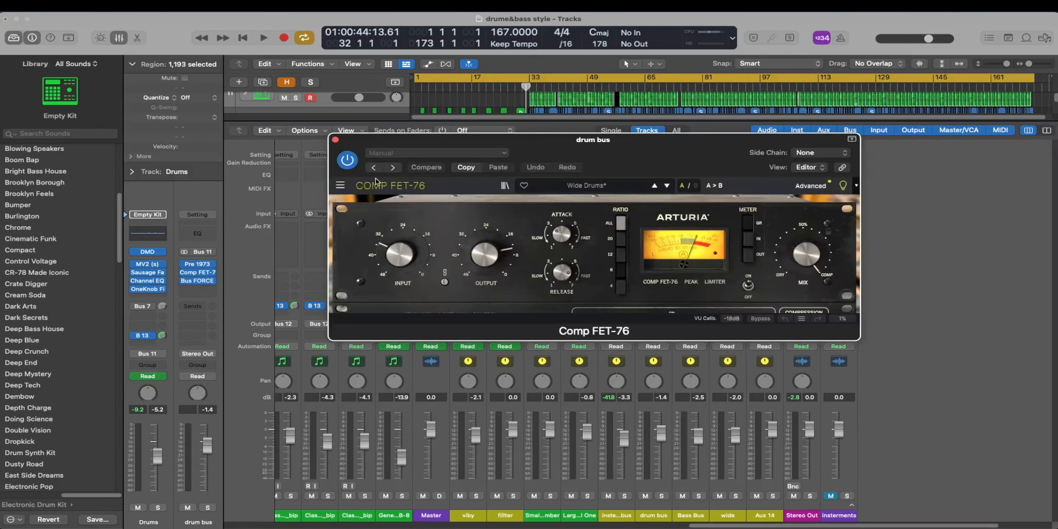
left_click(336, 139)
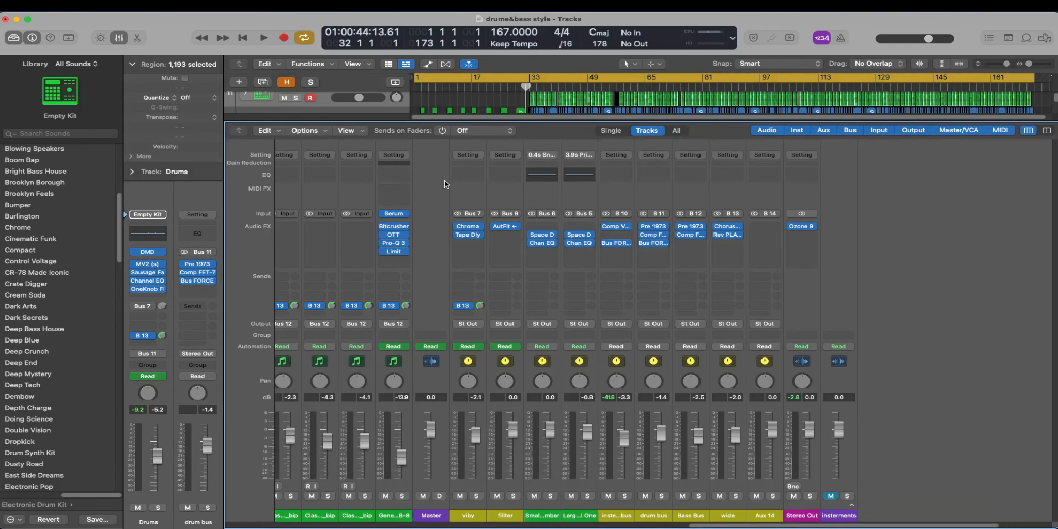
left_click(655, 244)
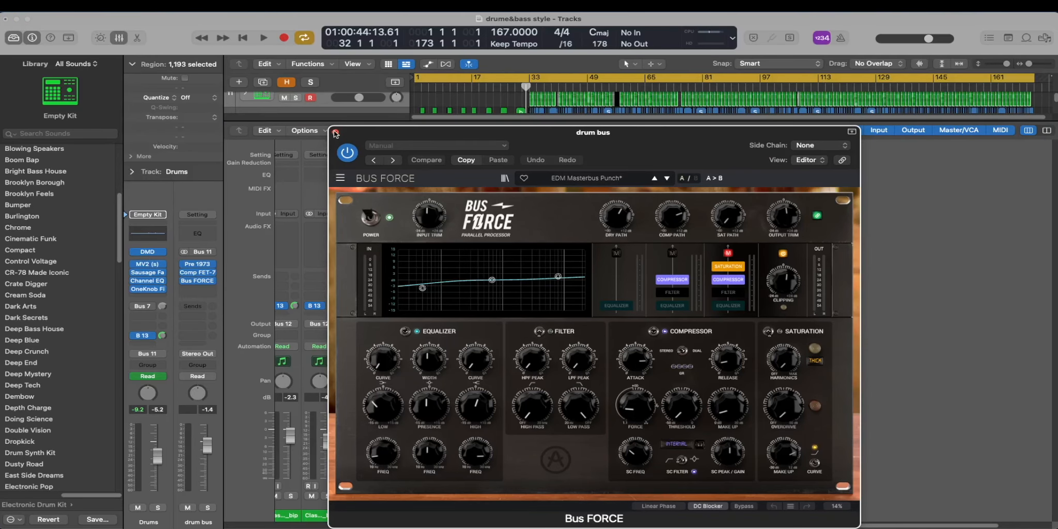
left_click(335, 135)
Inspect the Comp VCA-65 and Bus FORCE plug-ins on the instruments bus and close them.
mouse_move(619, 229)
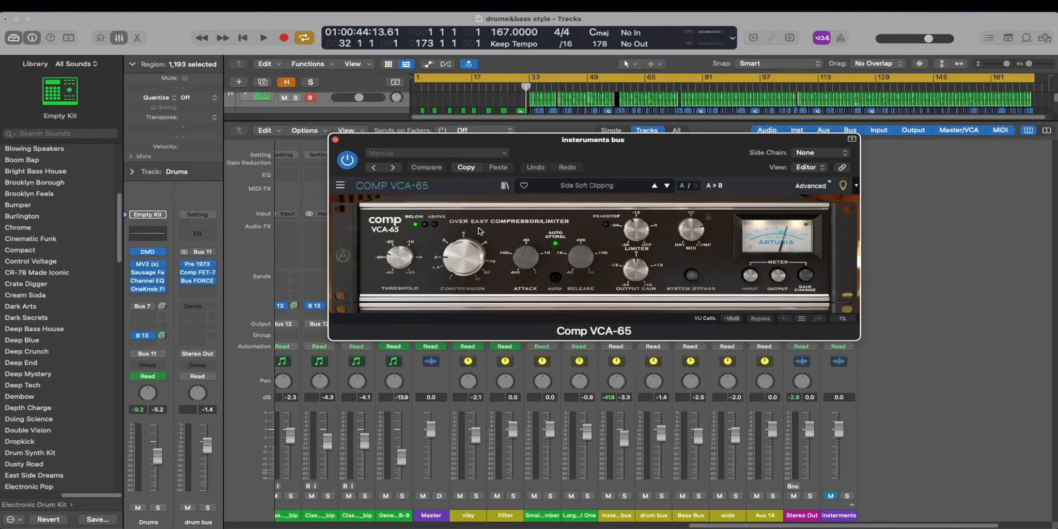
left_click(335, 140)
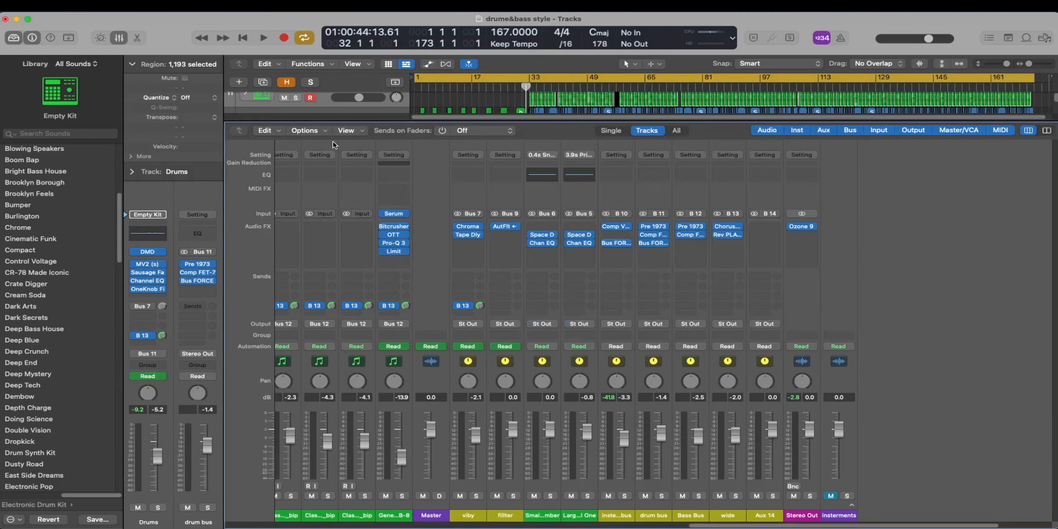
left_click(613, 245)
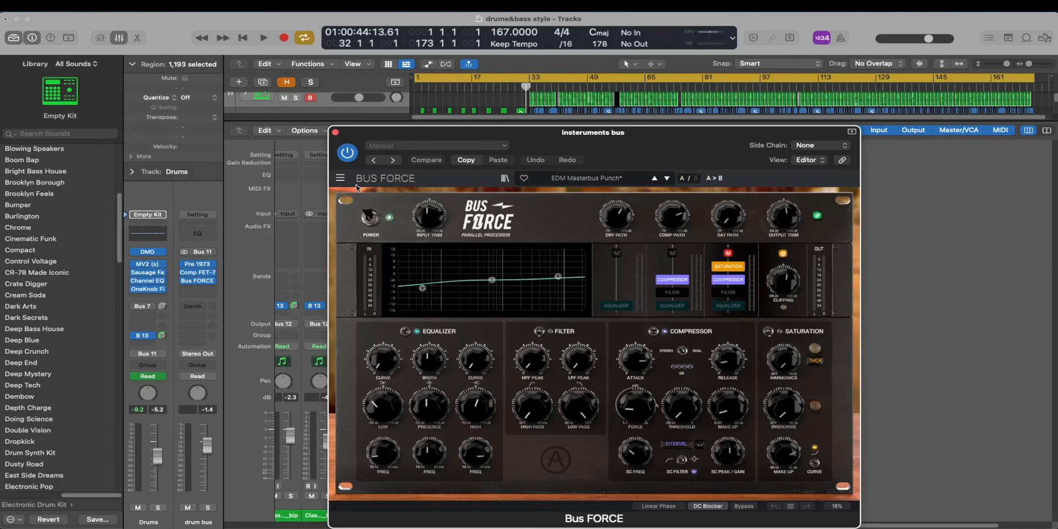
left_click(335, 132)
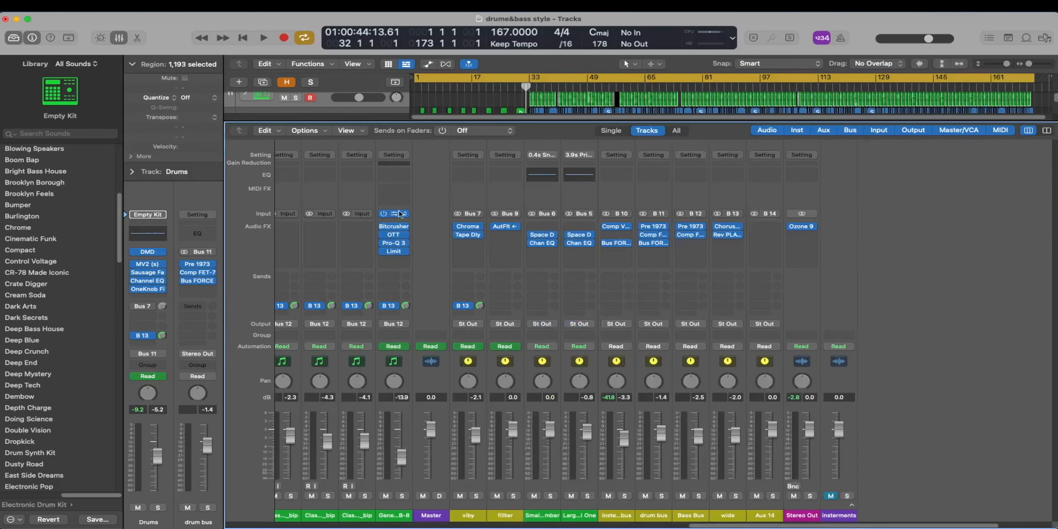
Inspect the ChromaVerb and Tape Delay effects on the viby bus and close them.
left_click(467, 230)
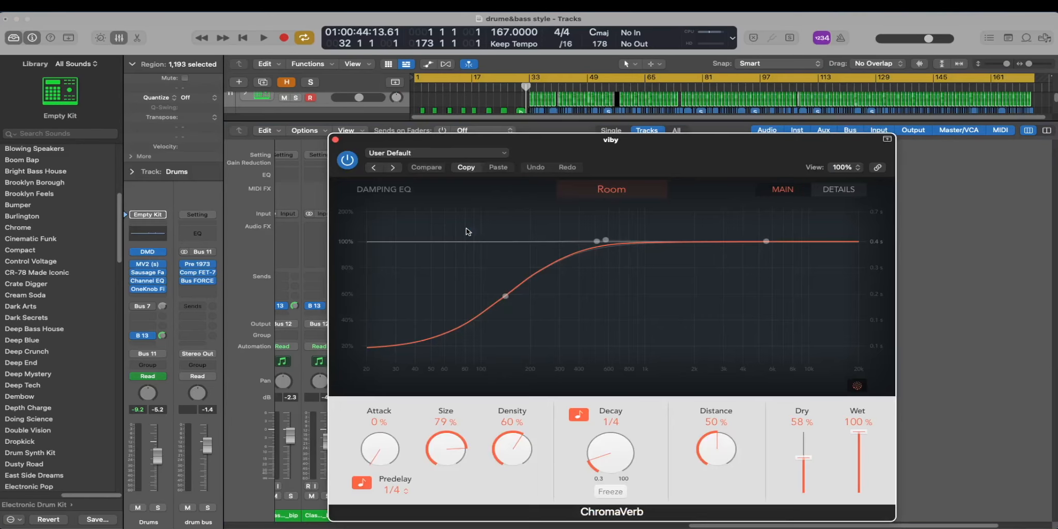
left_click(335, 140)
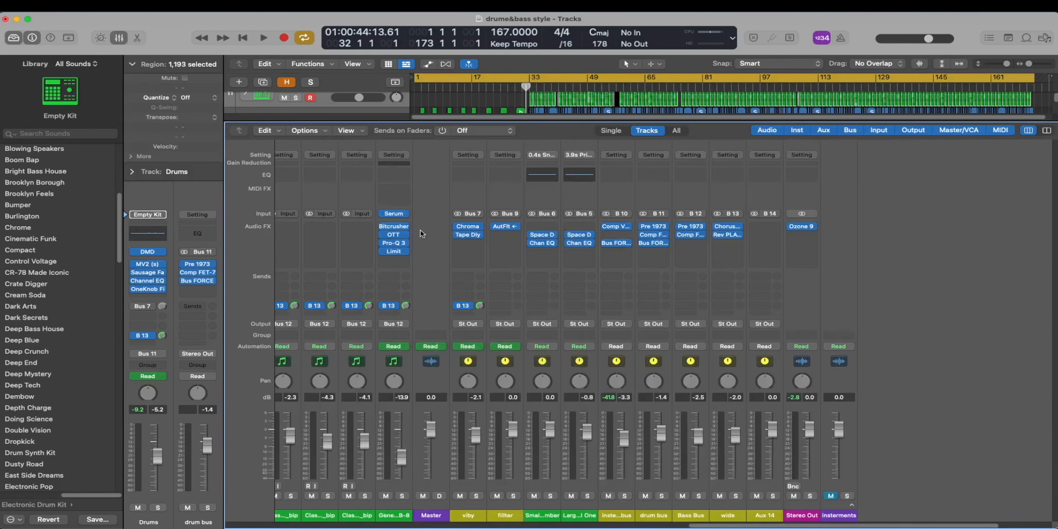
left_click(469, 237)
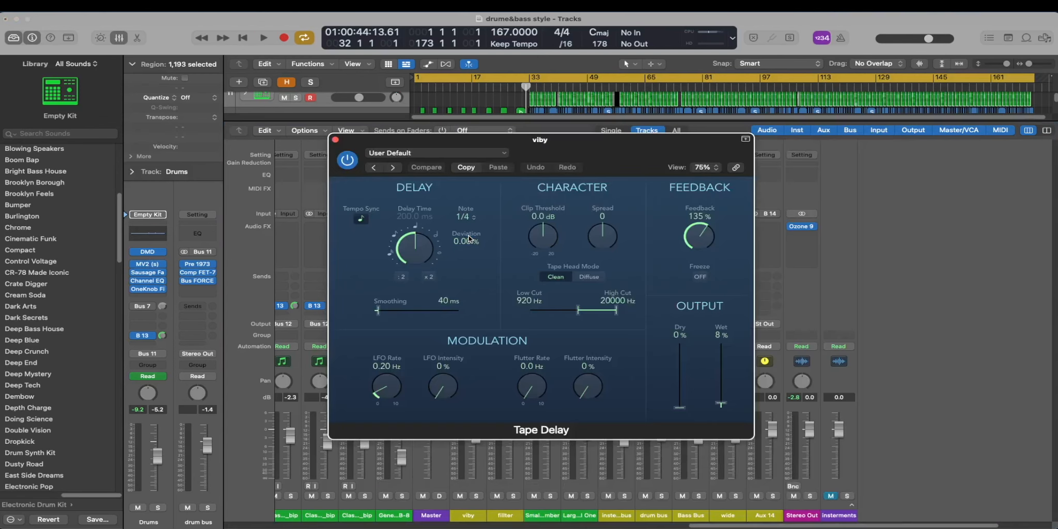
left_click(335, 140)
Inspect the AutoFilter effect on the fillter bus and close it.
mouse_move(502, 227)
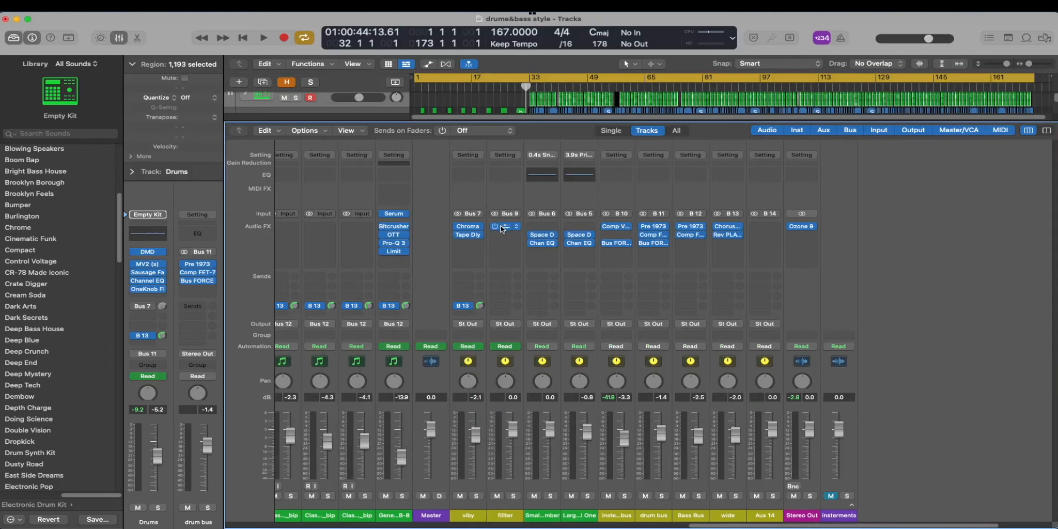
left_click(501, 227)
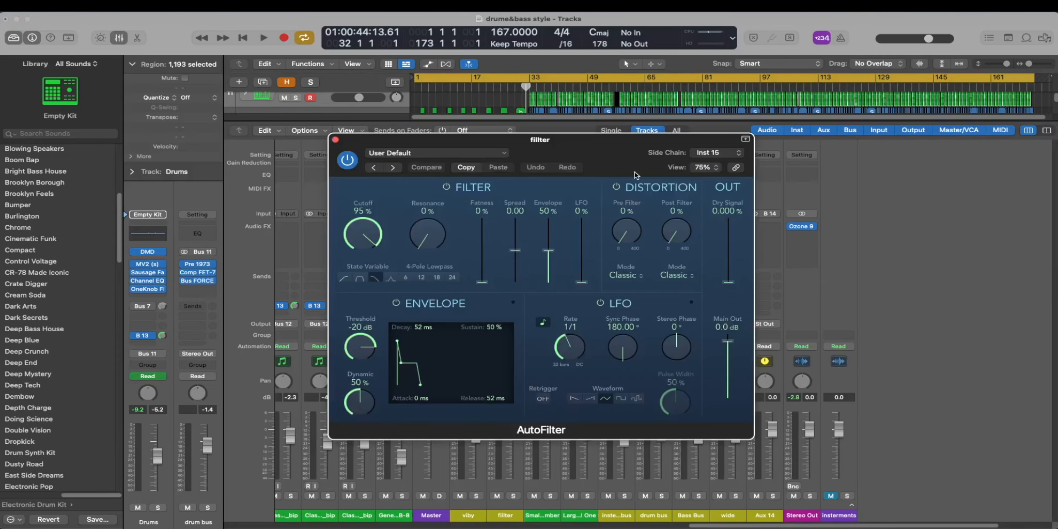
left_click(335, 140)
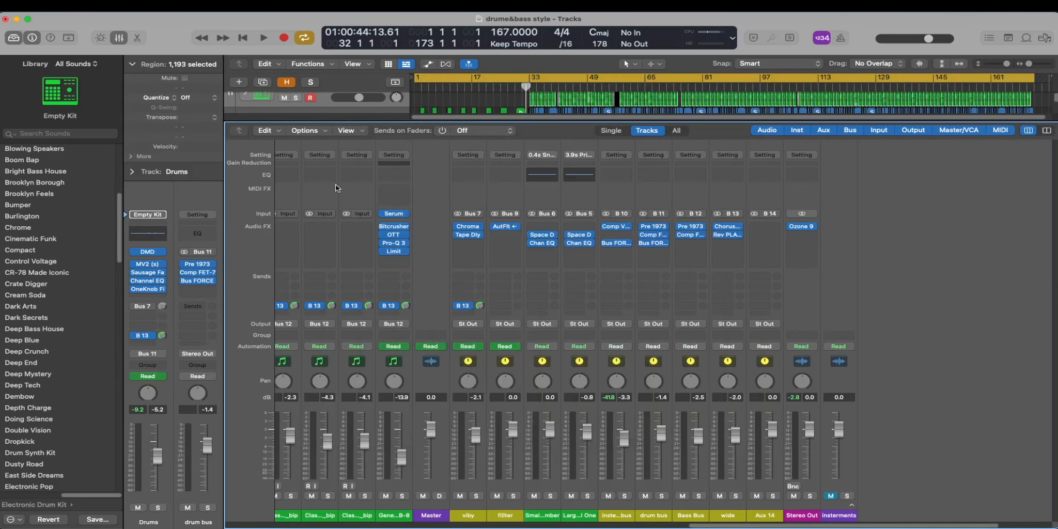
Hide the mixer to show the full arrangement and play the project from bar 1.
key("x")
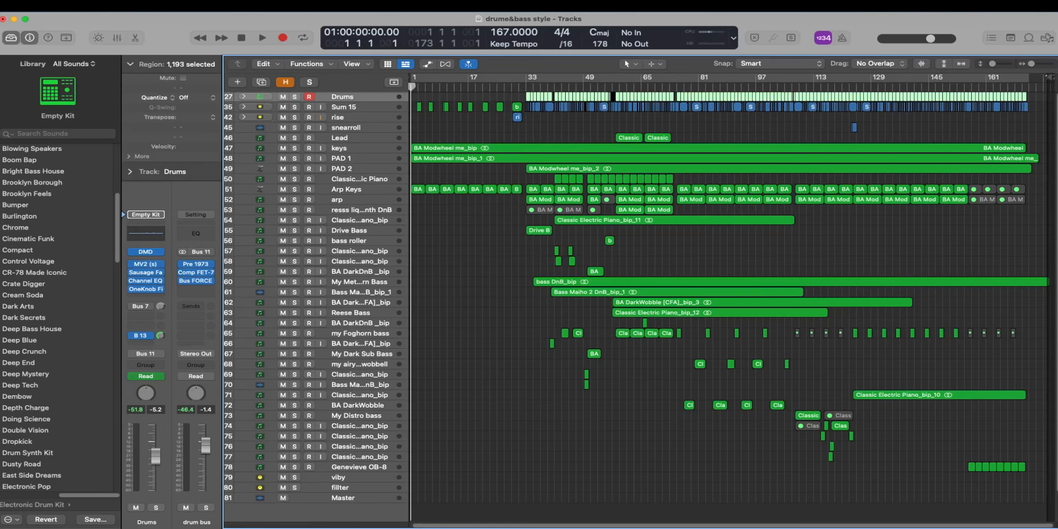
key("space")
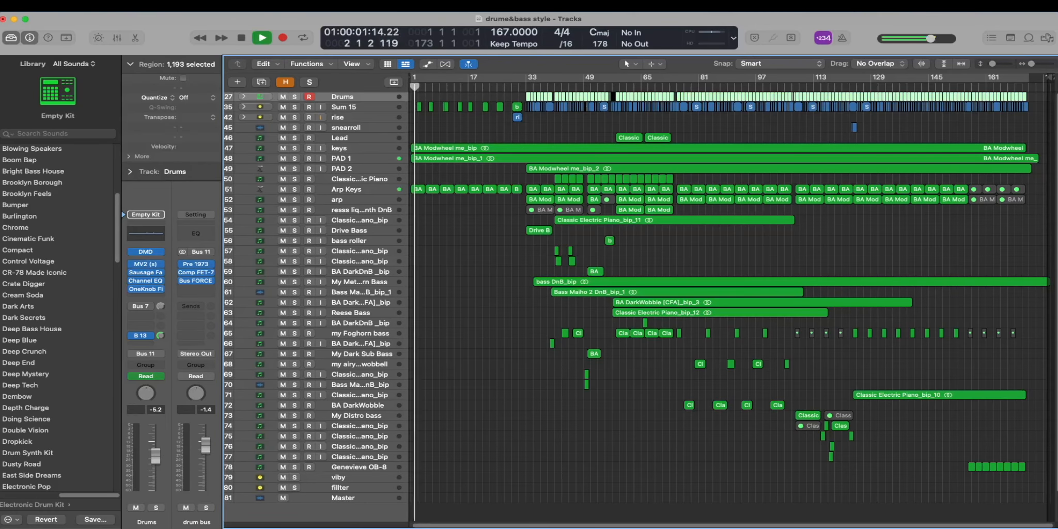